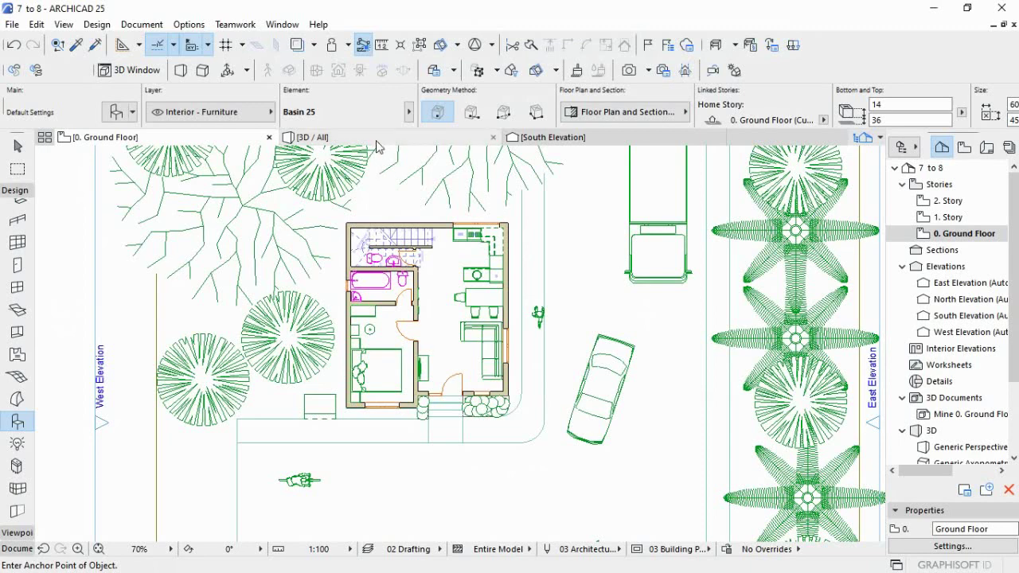
Switch on 3D Cutaway from the toolbar so cutting planes frame the Ground Floor plan.
left_click(440, 45)
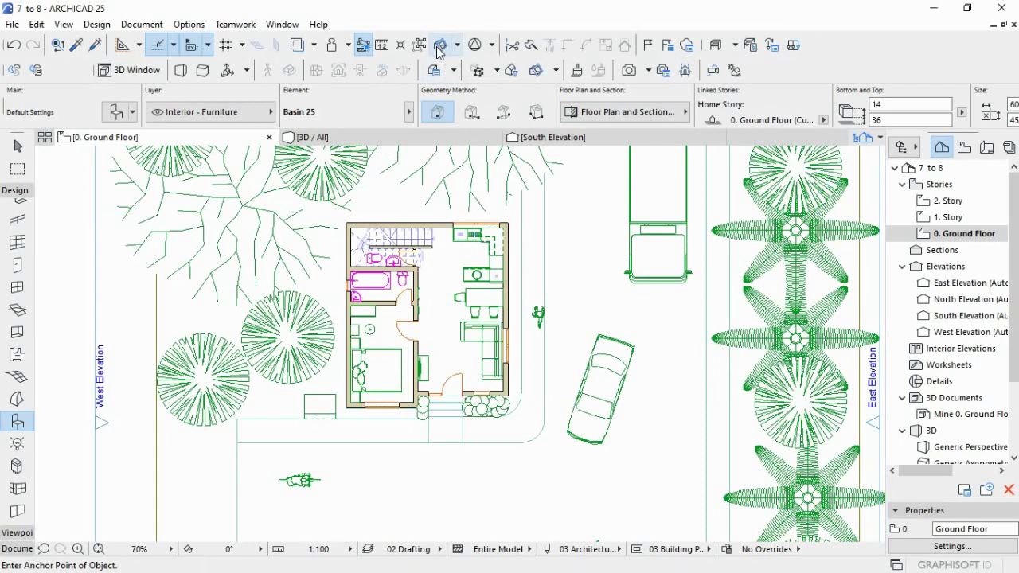
left_click(439, 50)
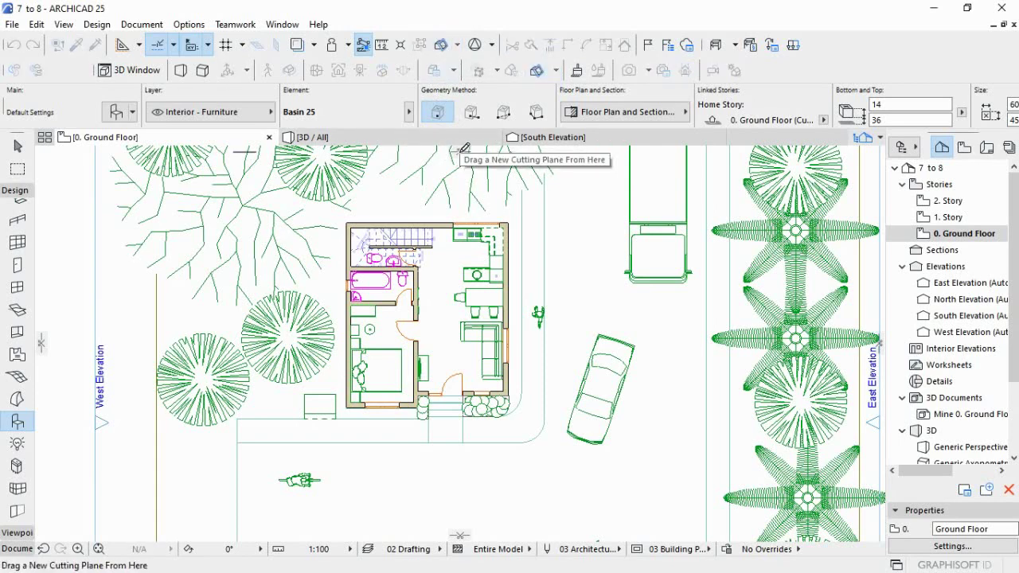
Show the house in the 3D / All window and enable 3D Cutaway there.
mouse_move(414, 140)
left_click(350, 139)
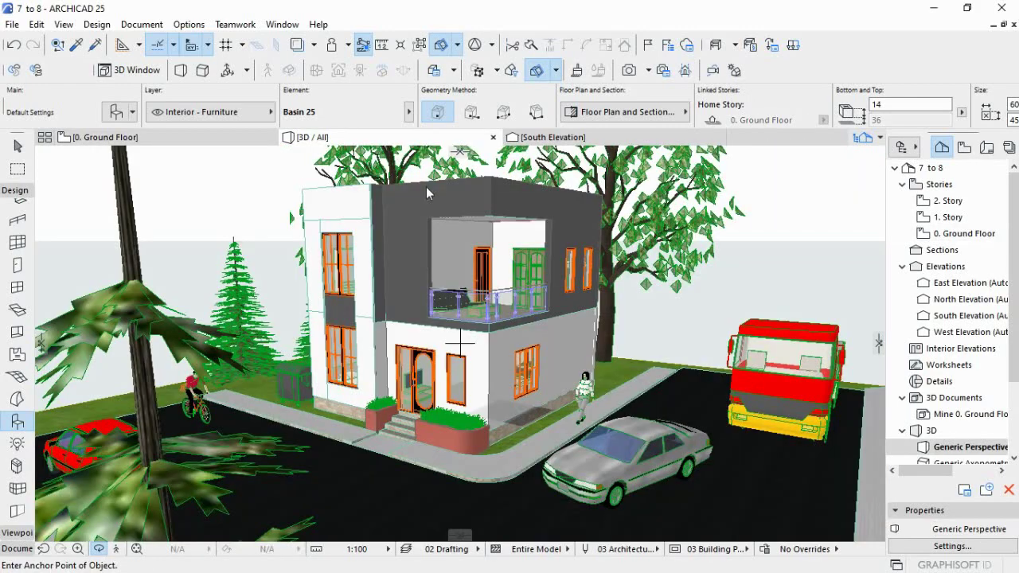
scroll(470, 239, "down", 5)
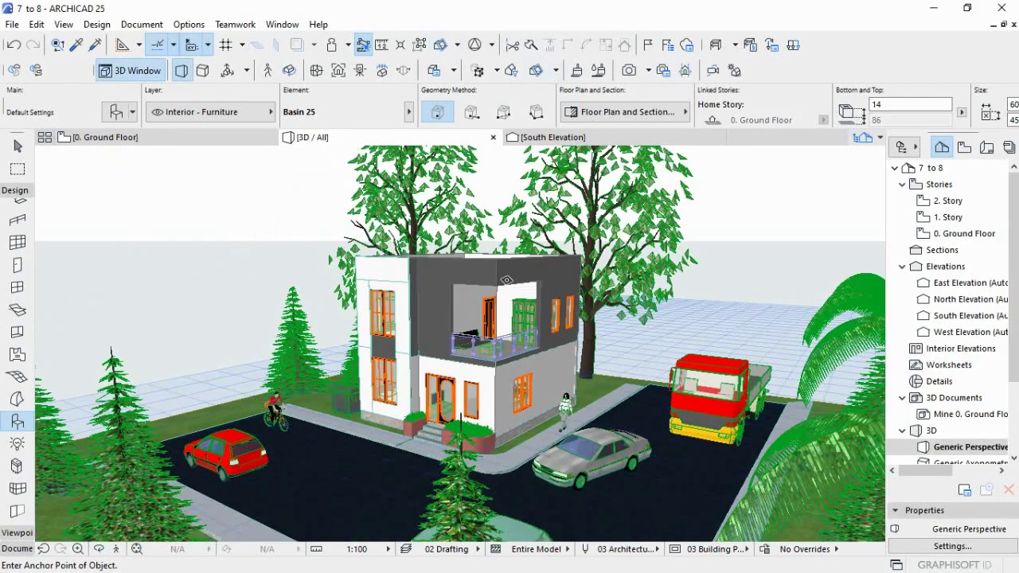
scroll(460, 214, "up", 3)
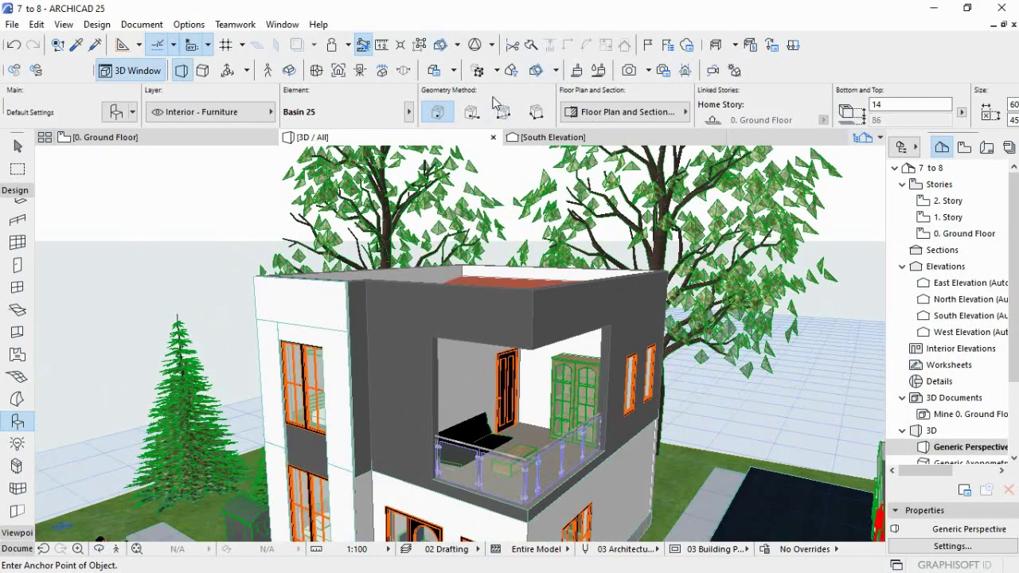
left_click(536, 70)
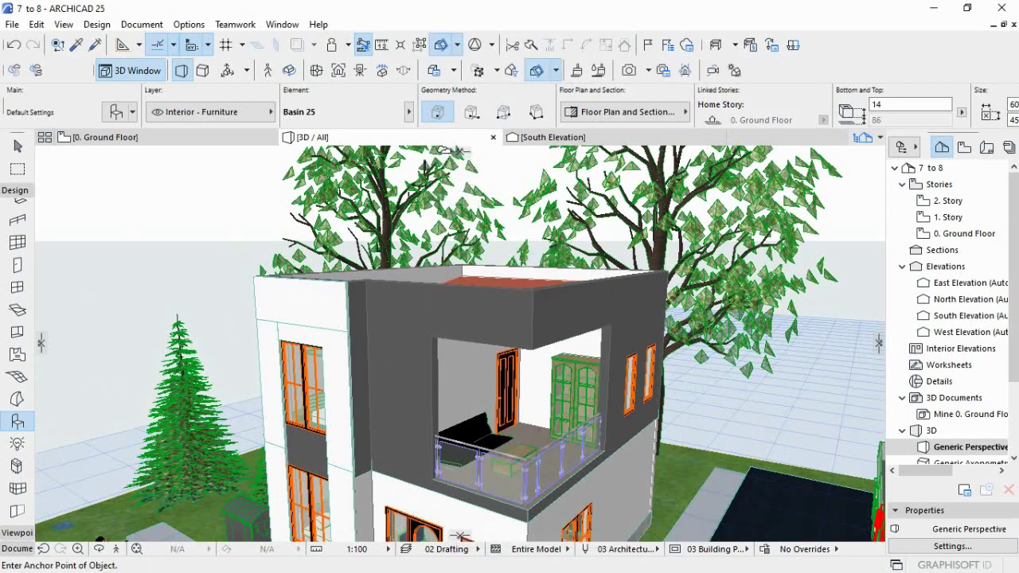
Place a horizontal cutting plane at Z 161 and finalize it, slicing off the house's upper part.
left_click_drag(467, 150, 530, 523)
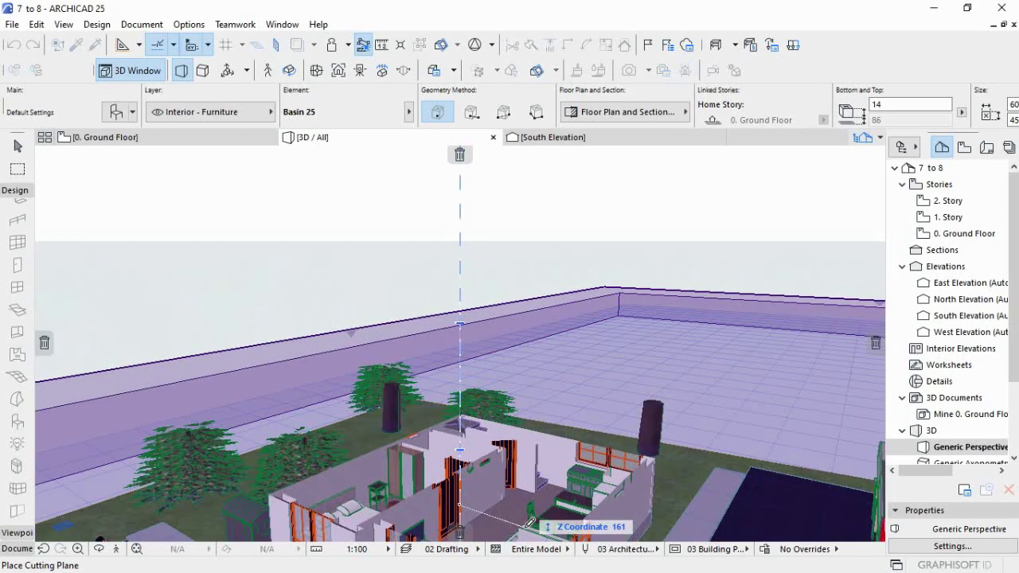
left_click(530, 523)
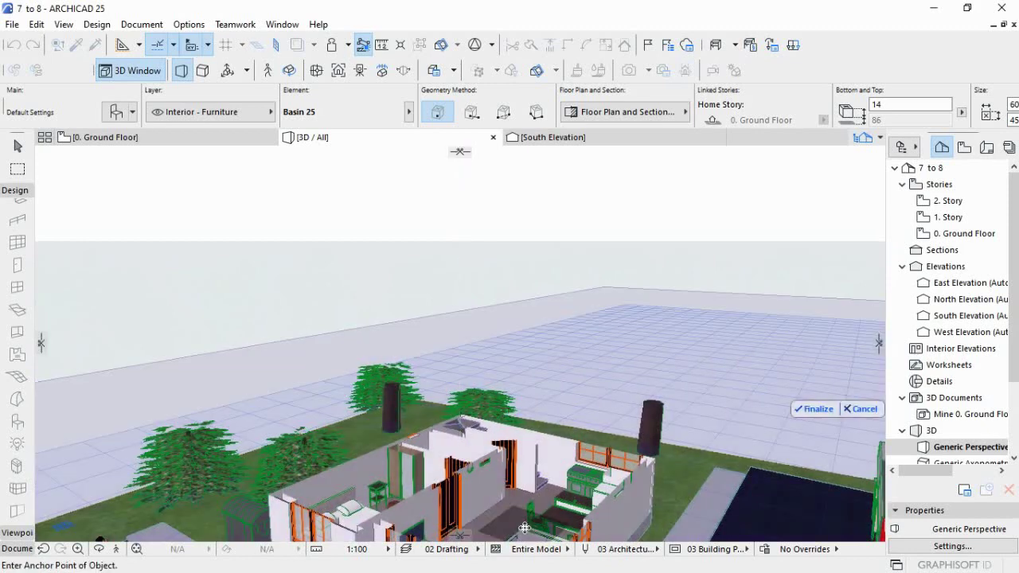
scroll(512, 388, "down", 4)
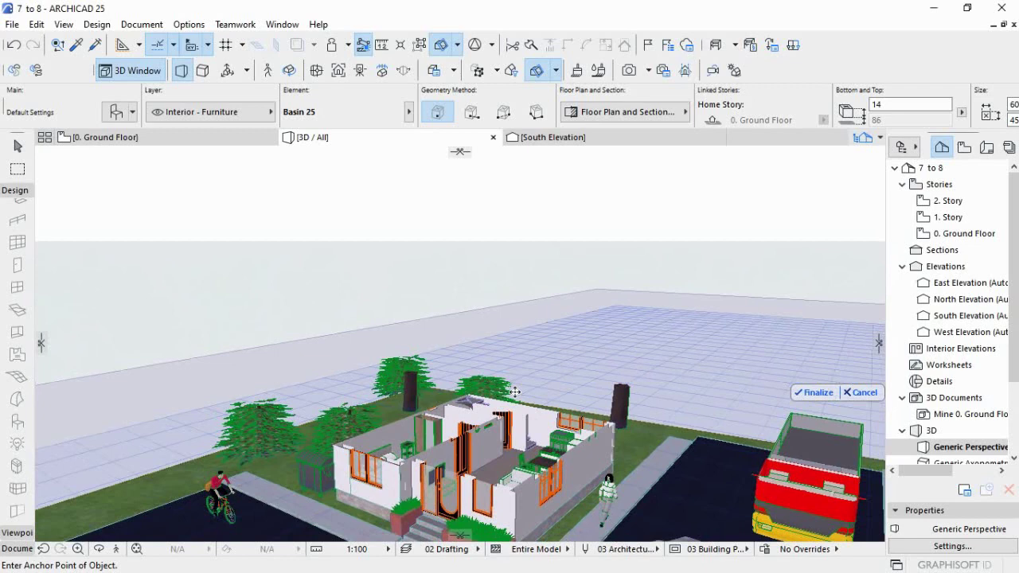
scroll(466, 520, "up", 2)
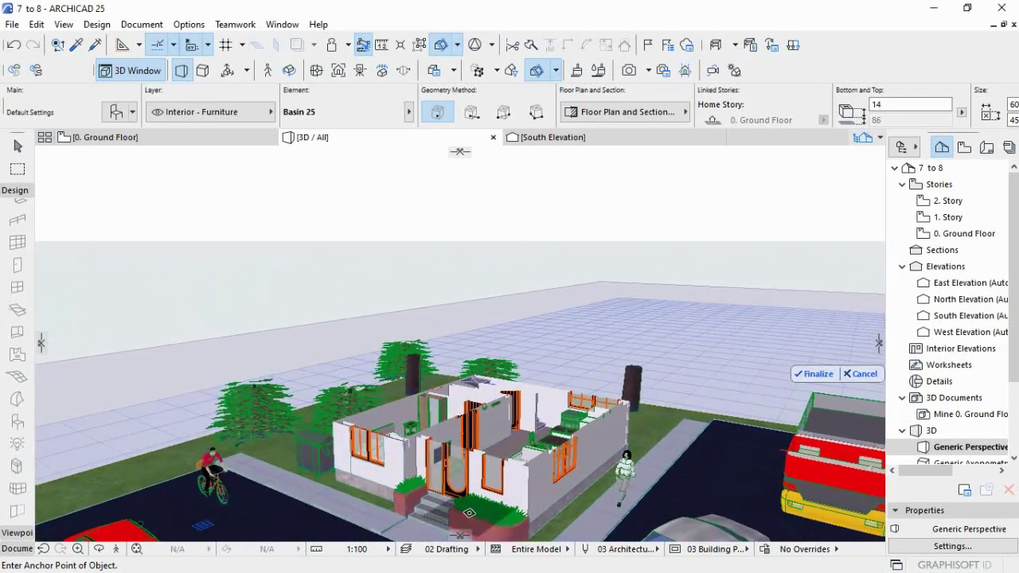
left_click(817, 374)
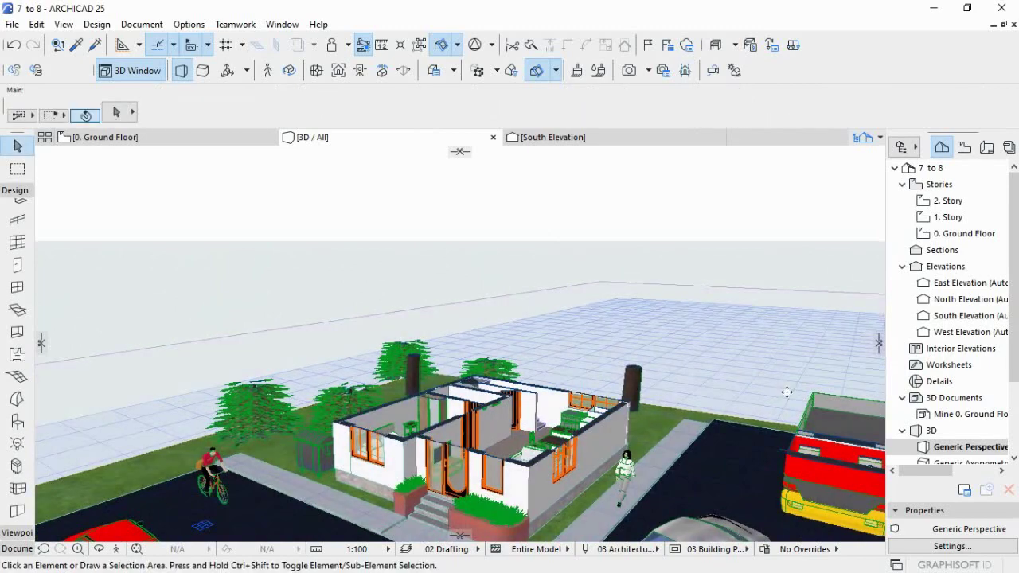
Orbit the cut model to look down into the exposed ground-floor rooms.
scroll(516, 471, "up", 5)
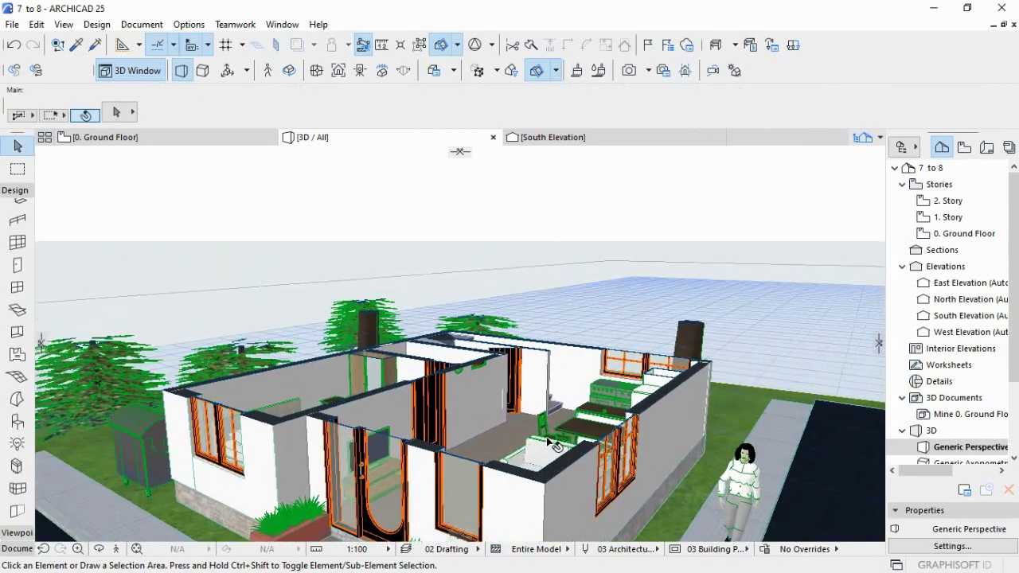
scroll(555, 445, "down", 3)
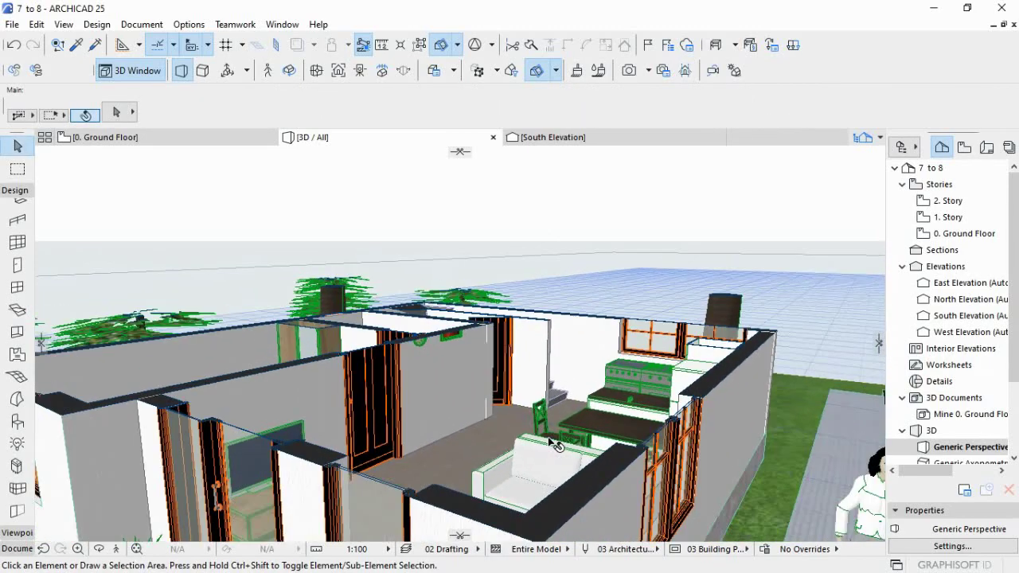
scroll(555, 444, "down", 5)
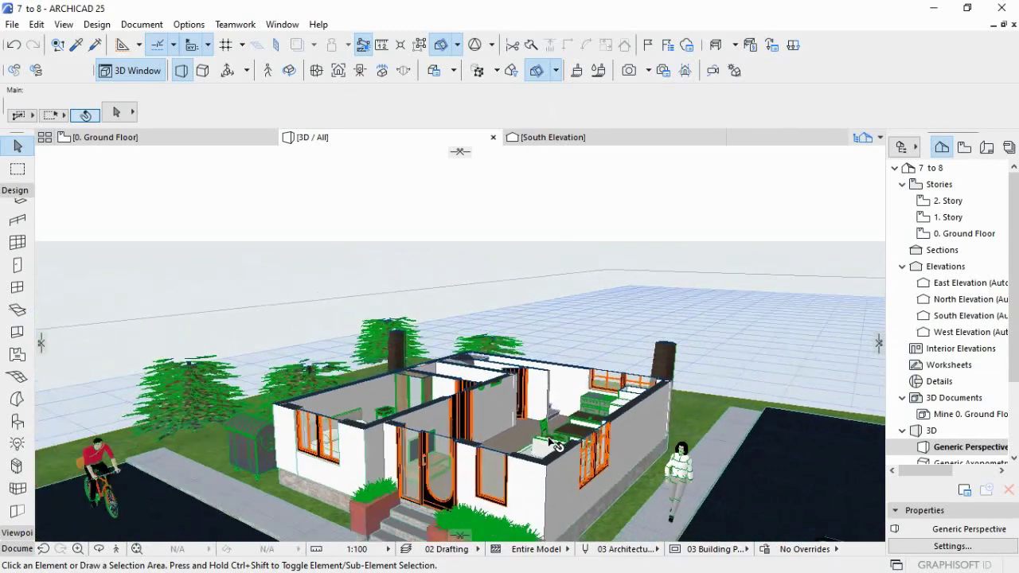
left_click(99, 548)
left_click_drag(492, 417, 501, 457)
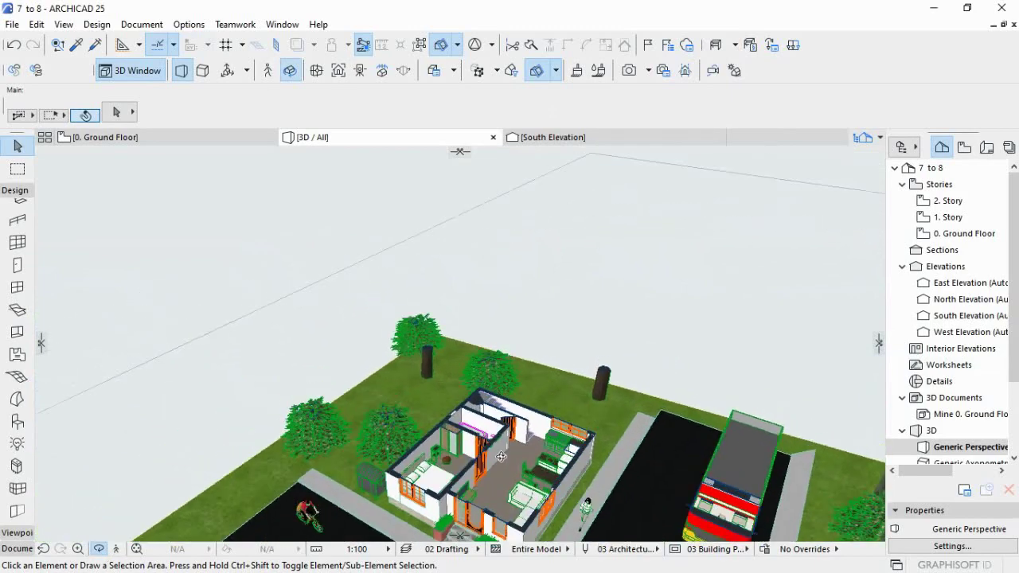
Zoom around the sliced house, then return to the 0. Ground Floor plan.
scroll(494, 430, "up", 8)
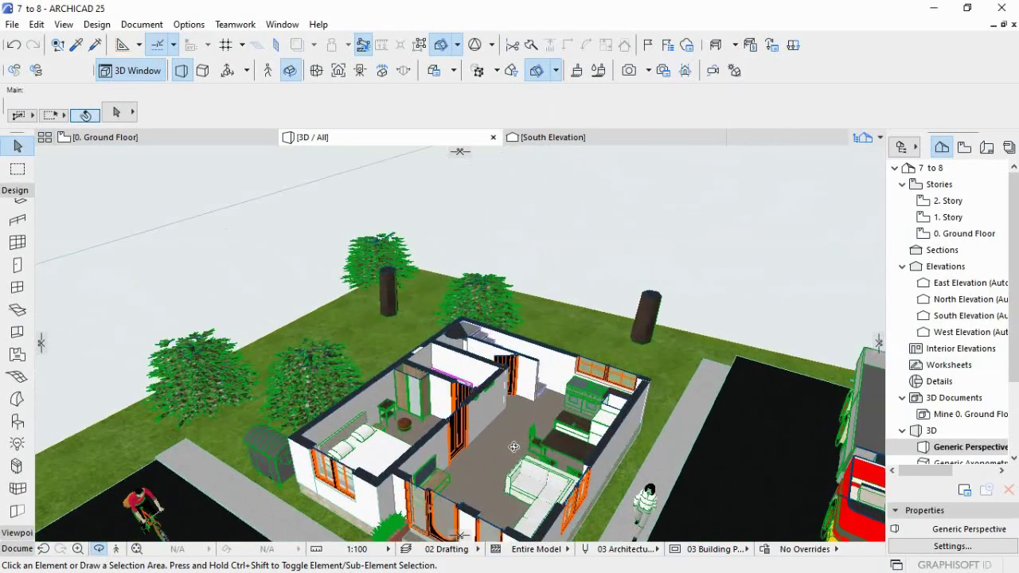
scroll(423, 442, "down", 2)
scroll(445, 434, "up", 5)
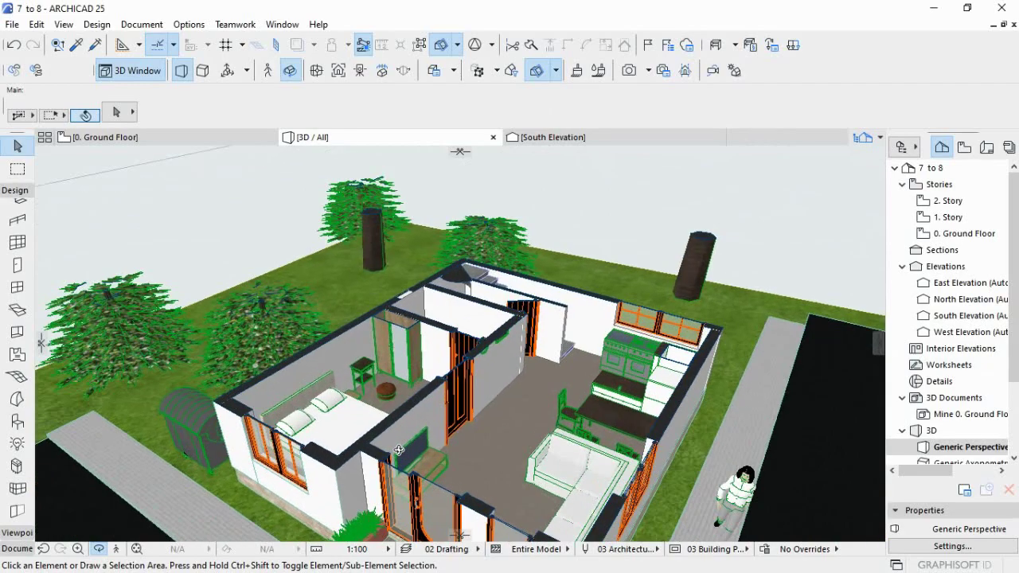
scroll(453, 426, "up", 2)
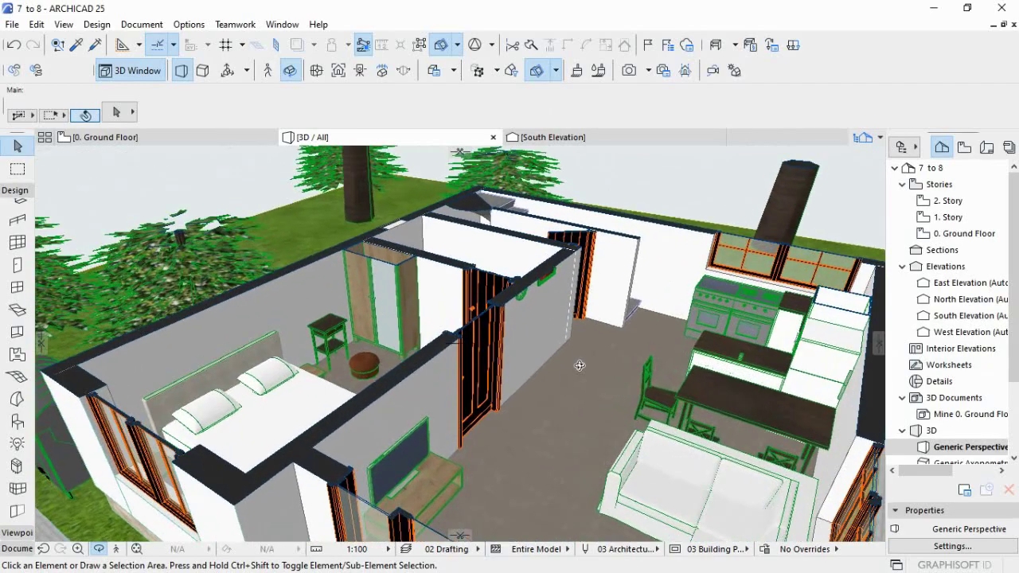
scroll(580, 366, "down", 3)
scroll(621, 362, "up", 3)
scroll(688, 352, "up", 4)
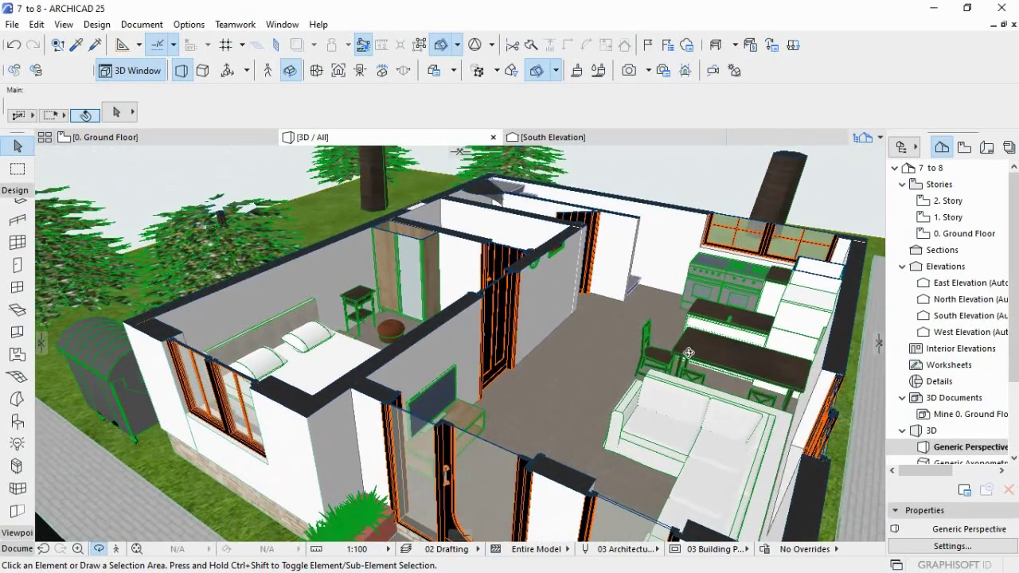
scroll(688, 352, "down", 2)
scroll(551, 344, "down", 2)
scroll(468, 360, "down", 2)
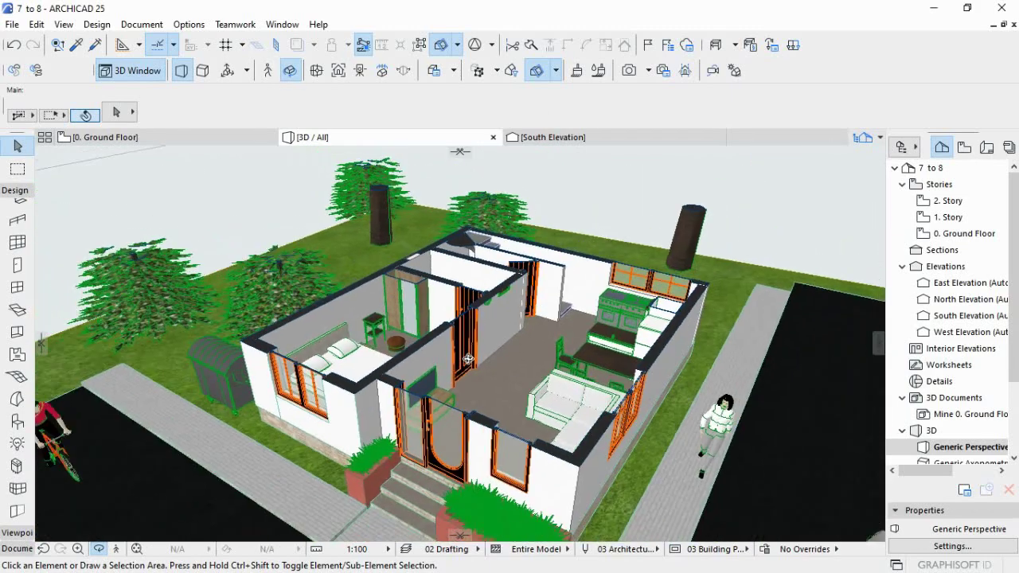
left_click(158, 140)
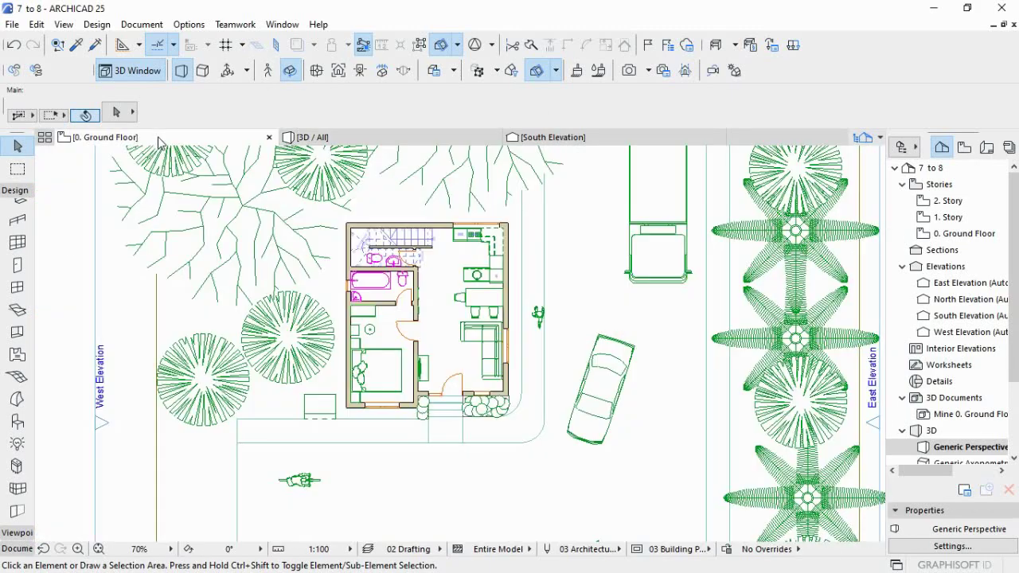
Drag a cutting plane from the top edge across the house near the stairs and view the cut in 3D.
scroll(382, 262, "down", 3)
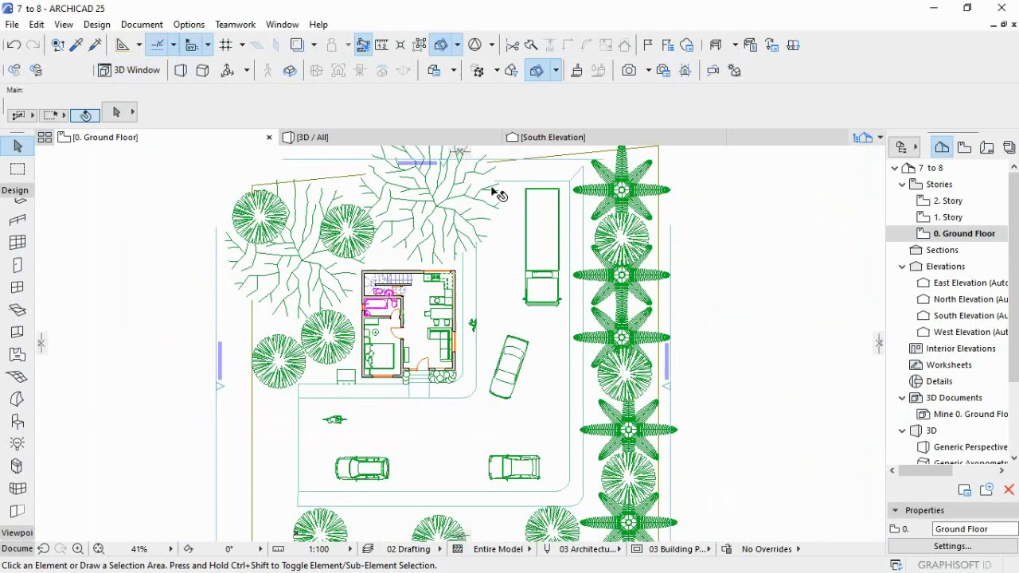
scroll(470, 179, "up", 2)
scroll(460, 154, "up", 2)
scroll(462, 155, "down", 3)
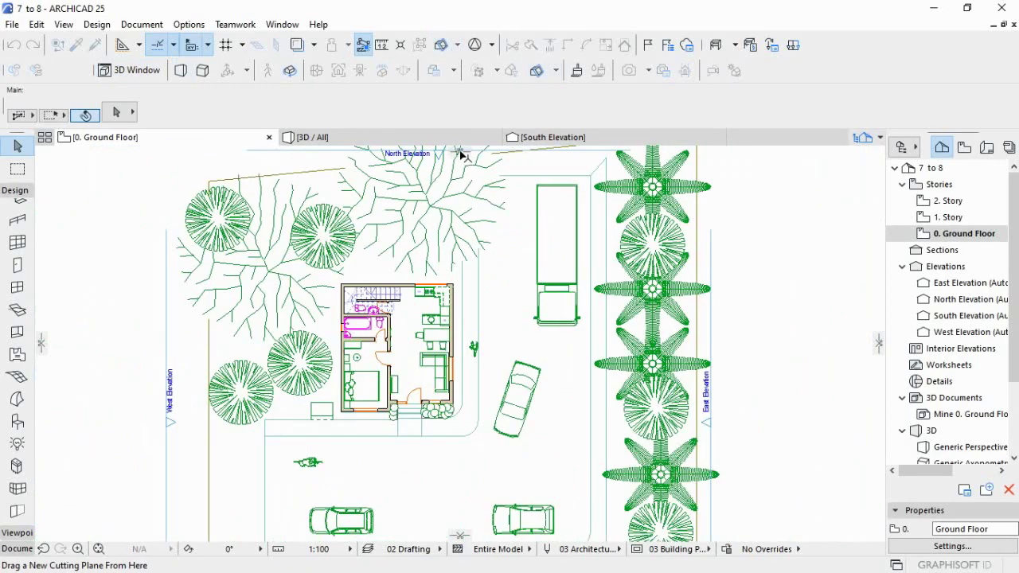
left_click_drag(461, 156, 478, 308)
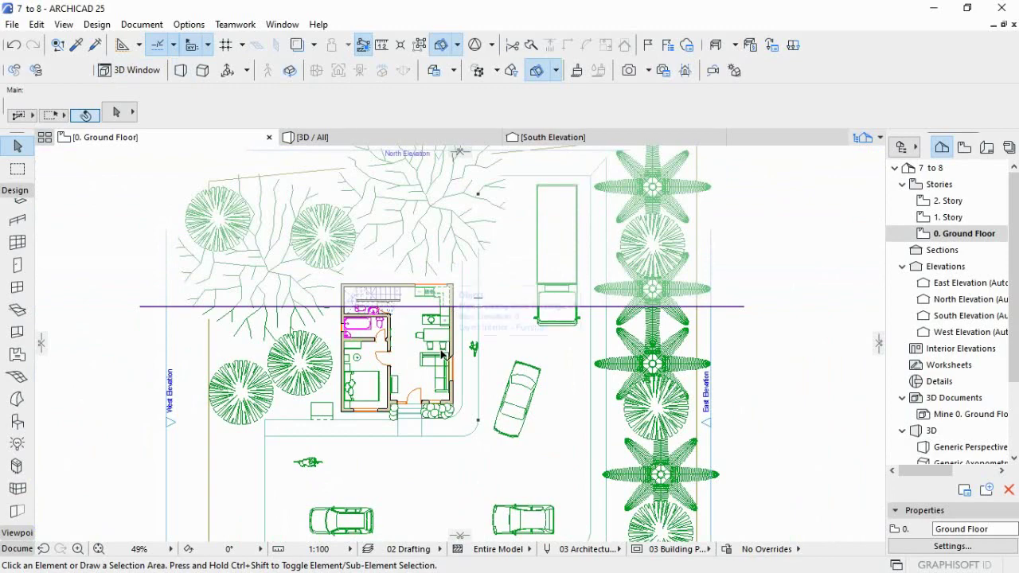
scroll(370, 303, "up", 2)
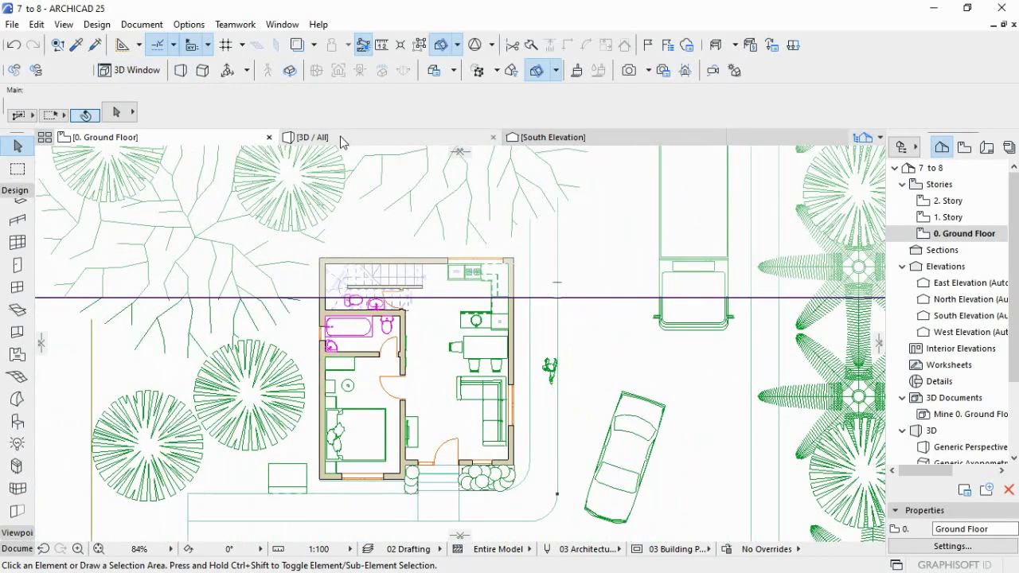
left_click(342, 133)
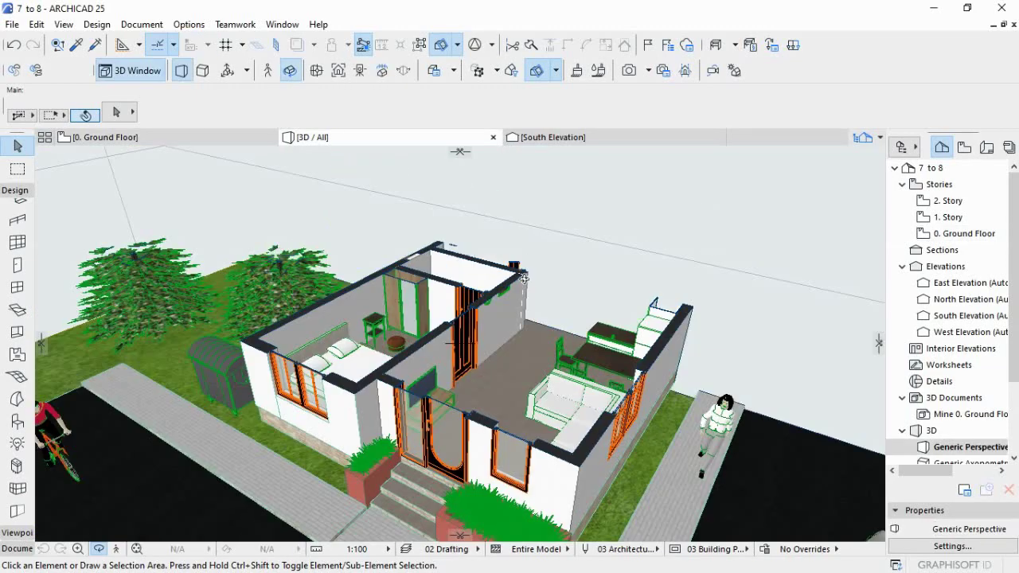
scroll(512, 264, "up", 3)
scroll(509, 265, "down", 2)
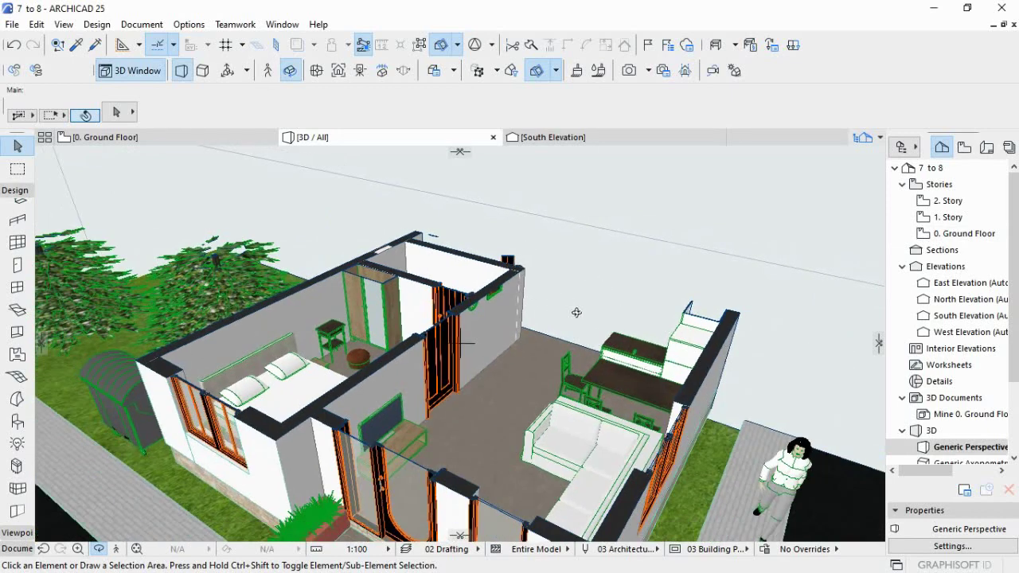
scroll(576, 312, "up", 2)
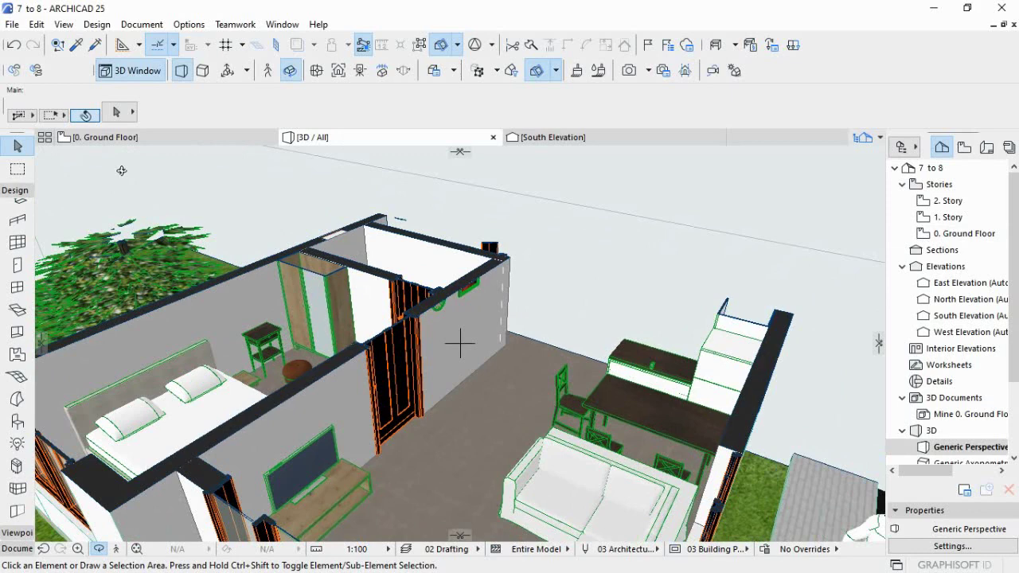
On the Ground Floor plan, move the cutting plane north clear of the house and add another below it.
left_click(111, 139)
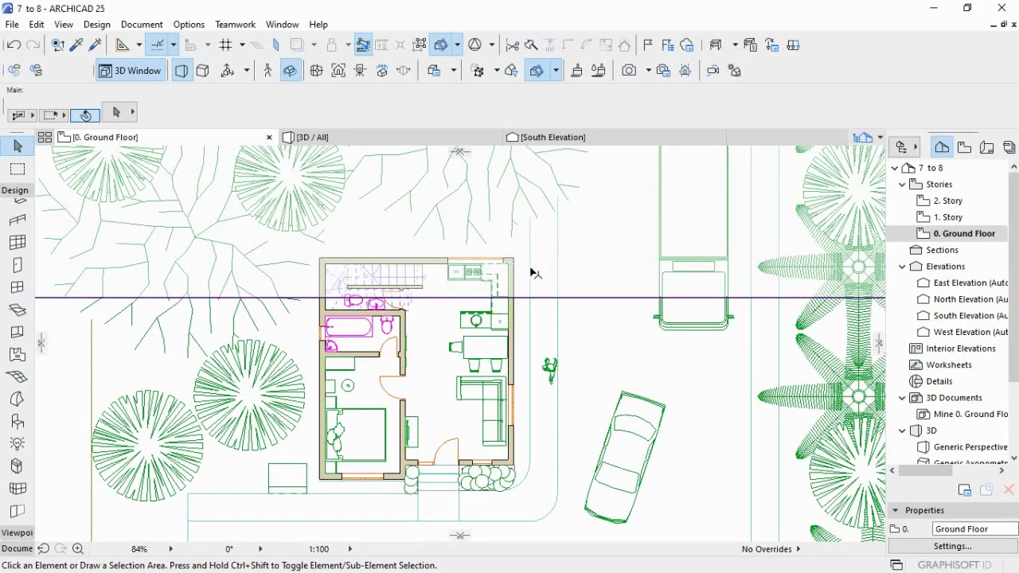
left_click_drag(555, 298, 430, 199)
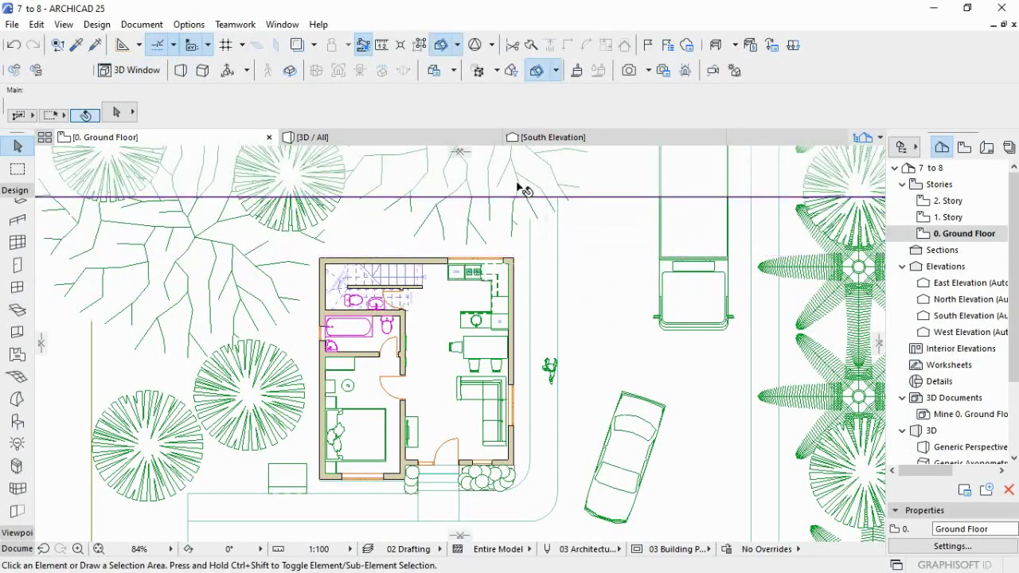
scroll(519, 188, "down", 3)
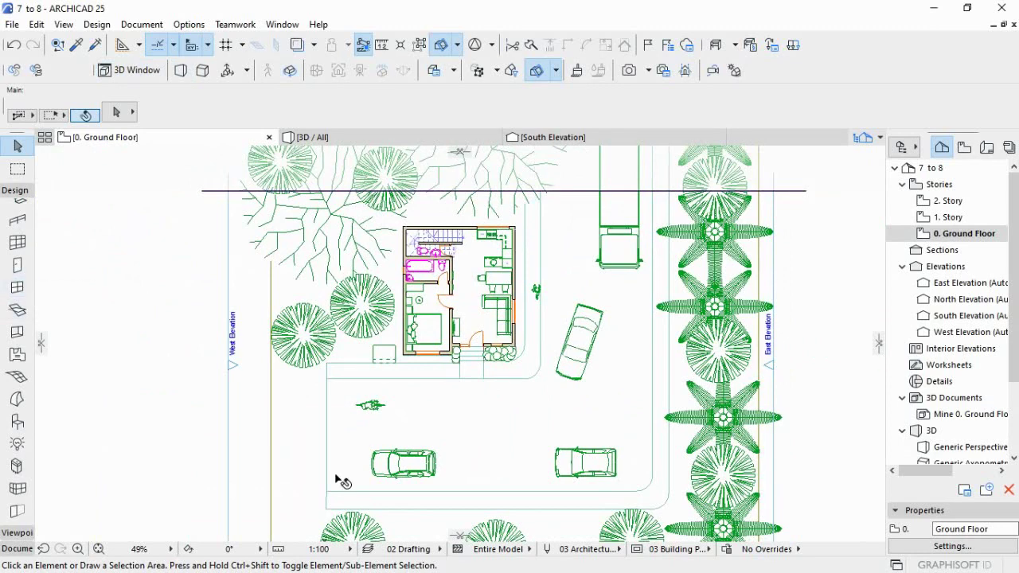
scroll(363, 401, "down", 2)
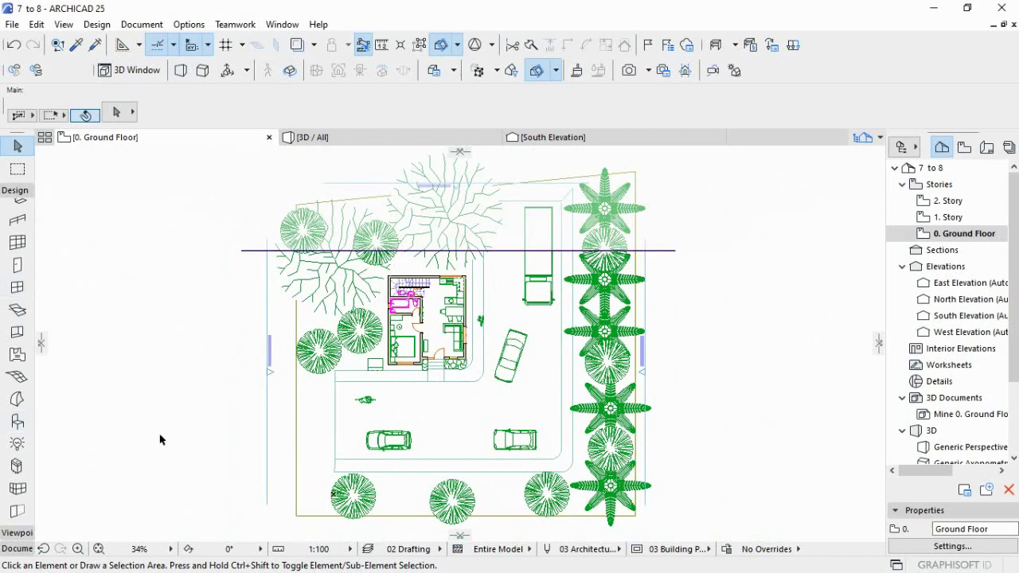
mouse_move(460, 538)
left_mouse_down()
mouse_move(455, 458)
mouse_move(442, 458)
left_mouse_up()
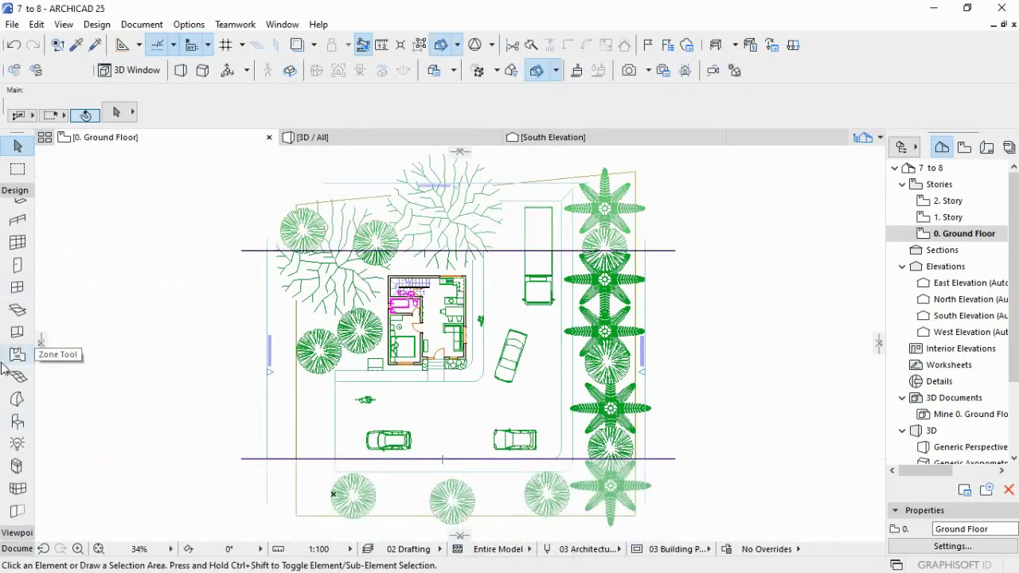
left_click(17, 548)
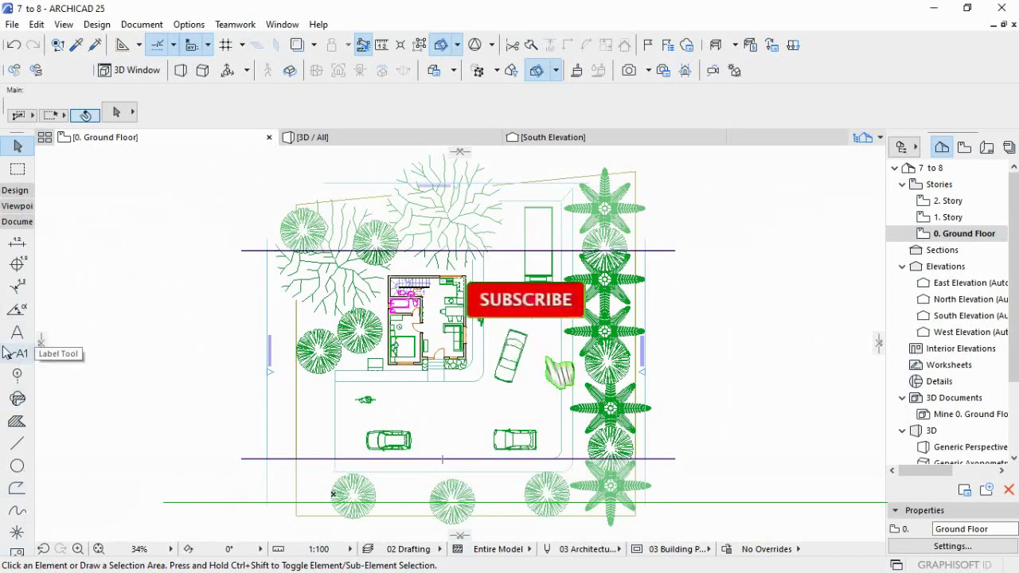
Draw the S-01 north–south section line through the middle of the house using default section settings.
left_click(16, 206)
left_click(18, 231)
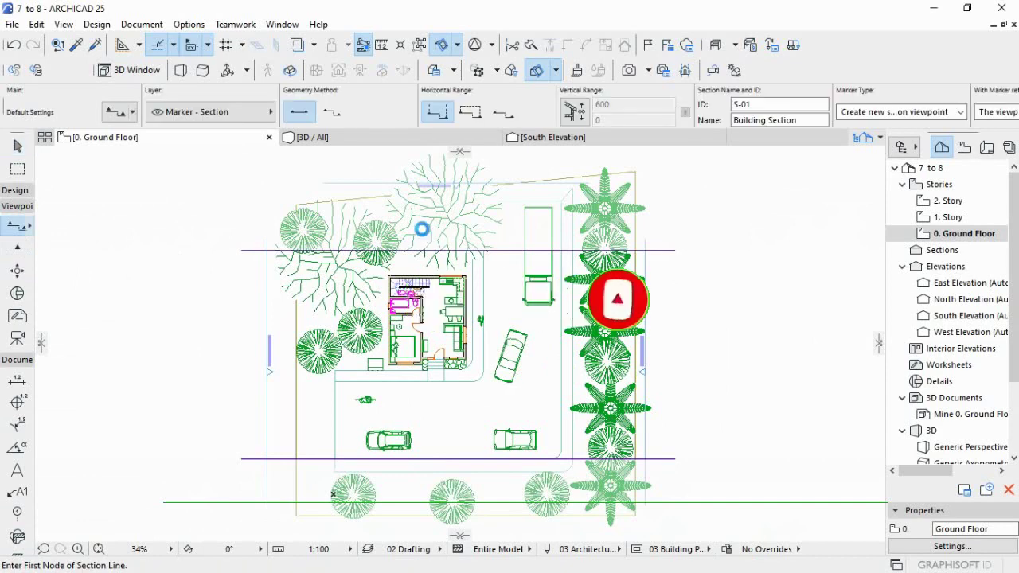
key("ctrl+t")
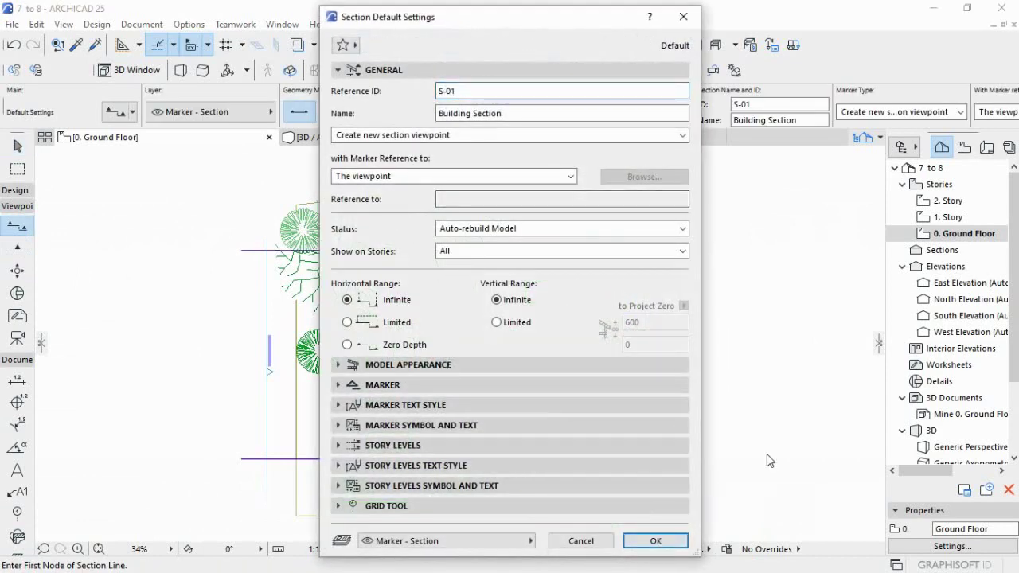
left_click(656, 541)
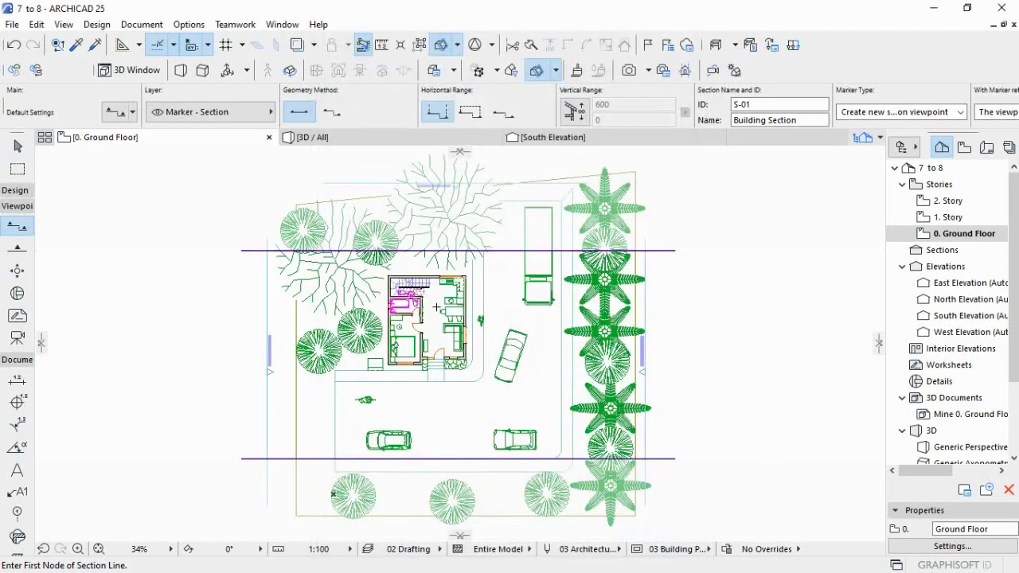
scroll(487, 324, "up", 3)
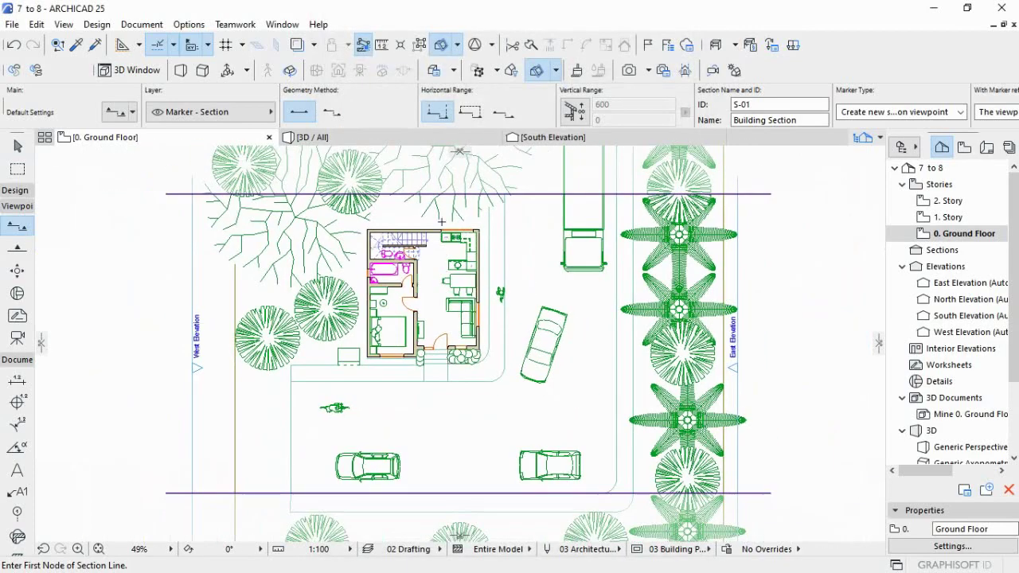
left_click(433, 164)
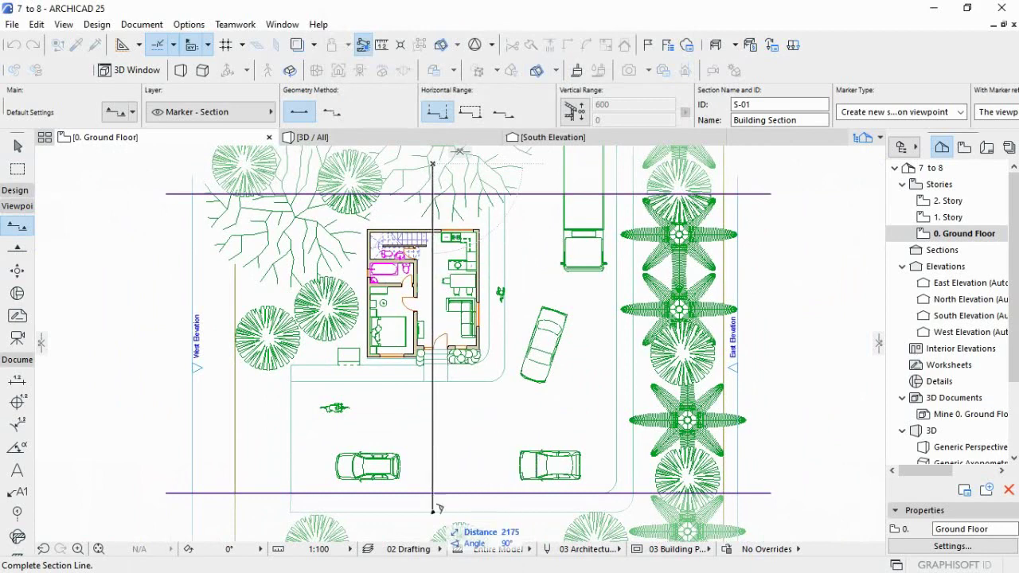
left_click(433, 523)
left_click(518, 272)
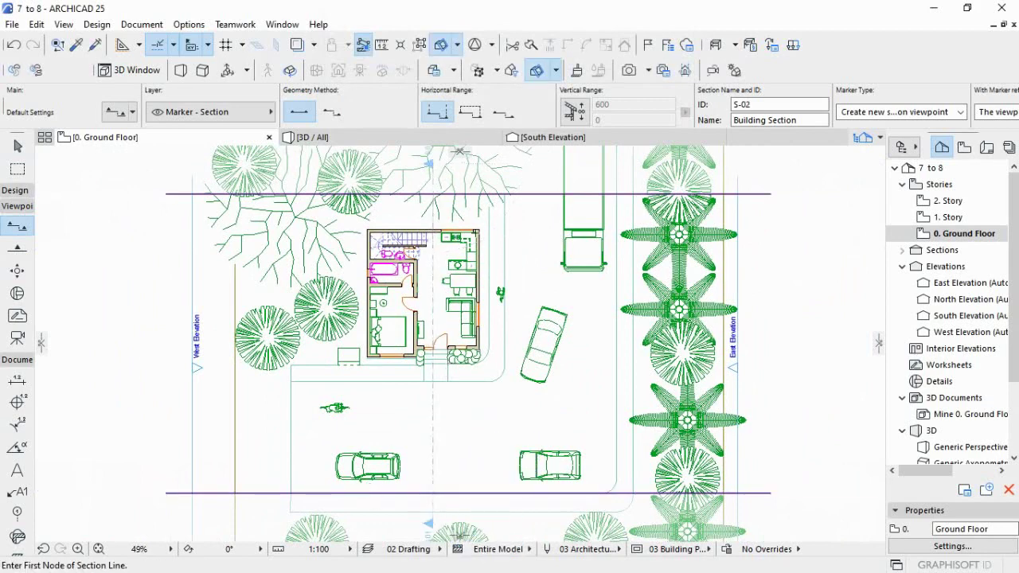
left_click(902, 250)
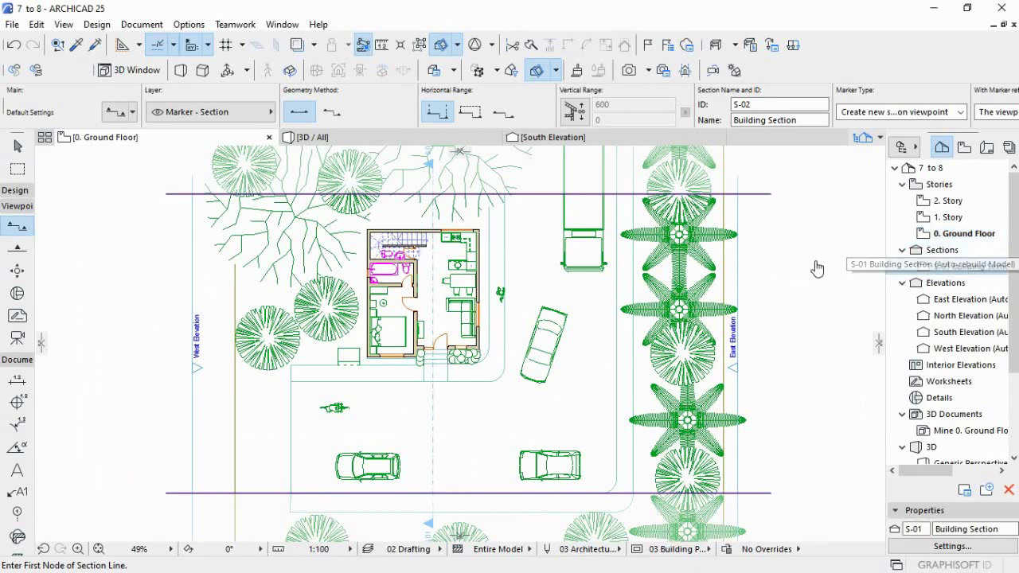
Open the S-01 Building Section and drag the left cutting plane inward through the house.
left_click(930, 266)
double_click(930, 266)
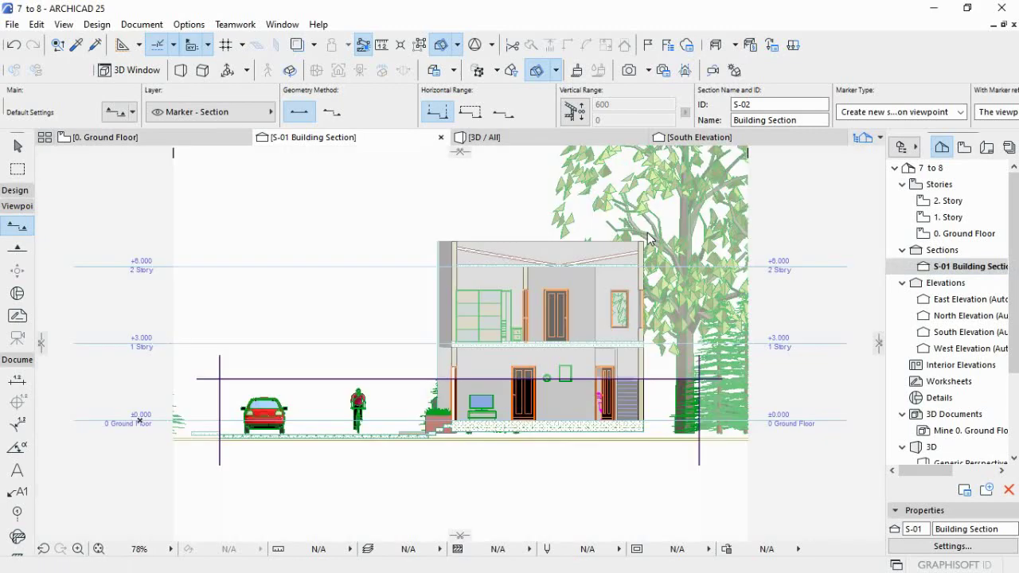
scroll(552, 305, "up", 2)
scroll(446, 319, "down", 2)
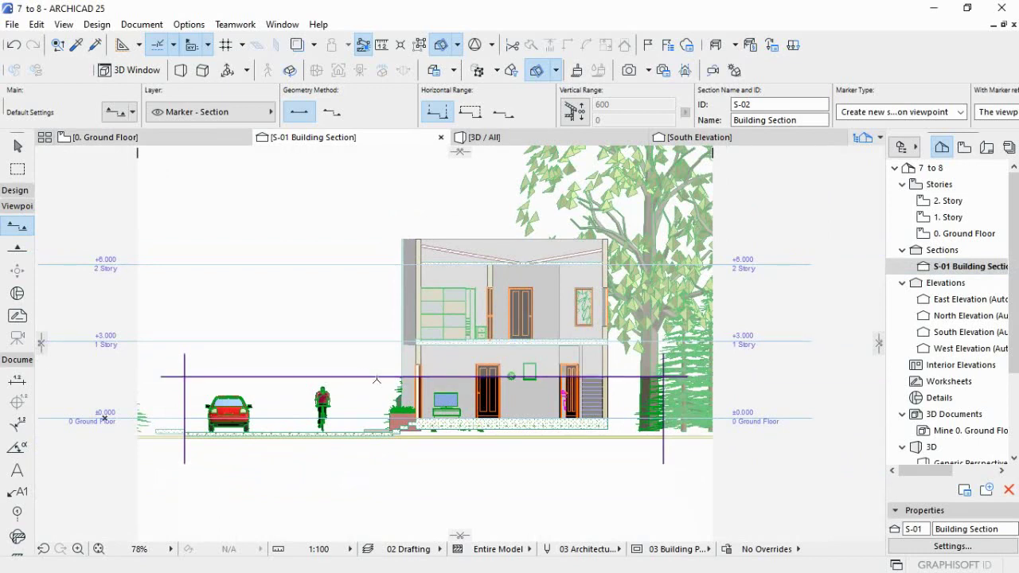
left_click_drag(48, 347, 435, 371)
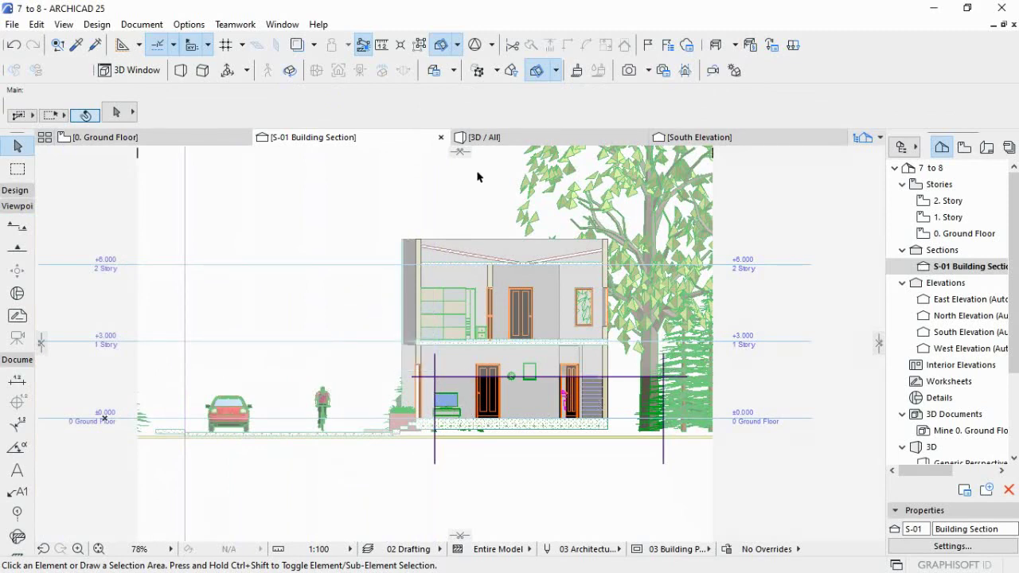
Orbit the 3D / All view to a near-level, front-on look at the cut house, then return to the plan.
left_click(522, 137)
scroll(510, 182, "down", 2)
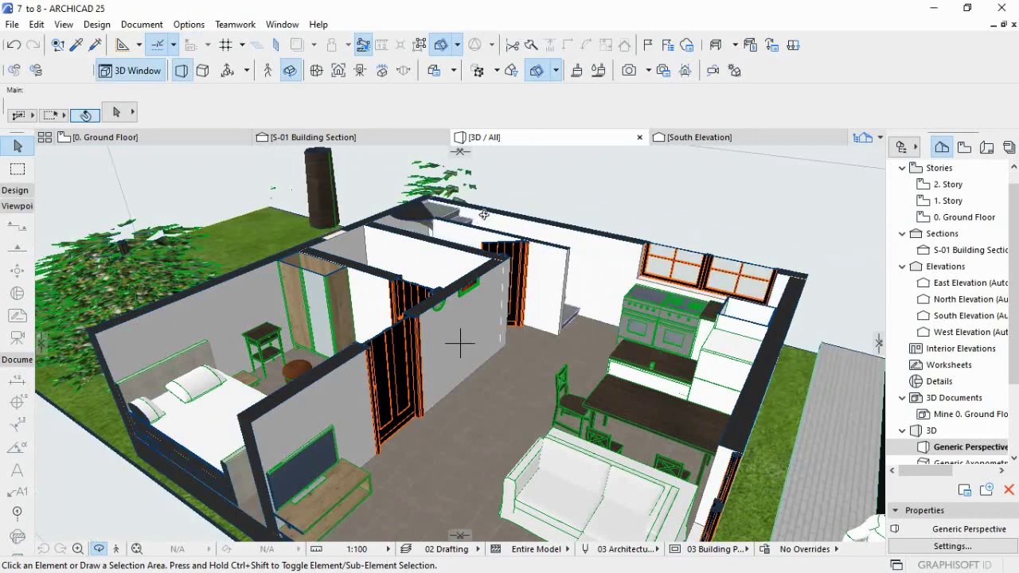
scroll(460, 345, "down", 3)
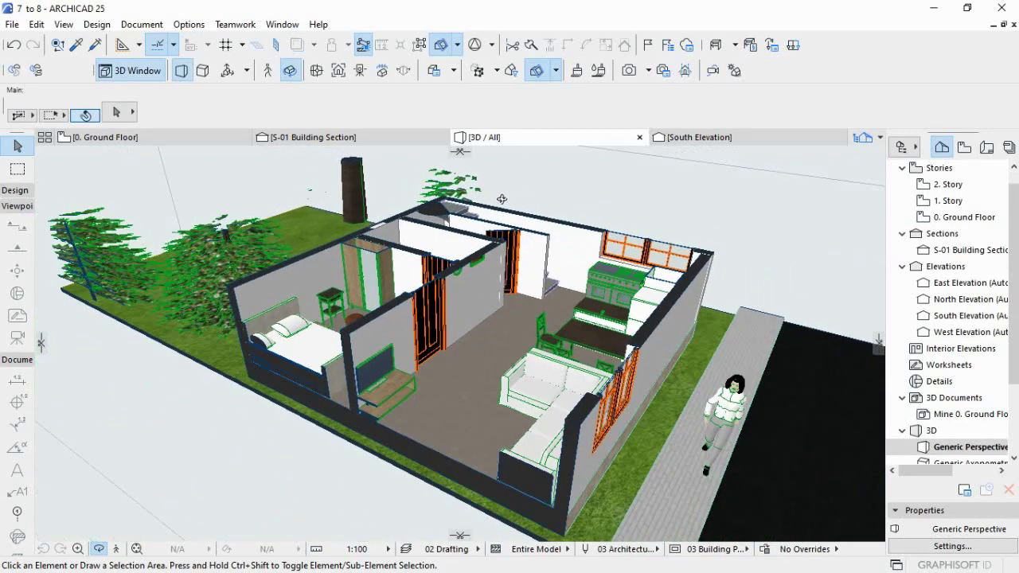
left_click(99, 549)
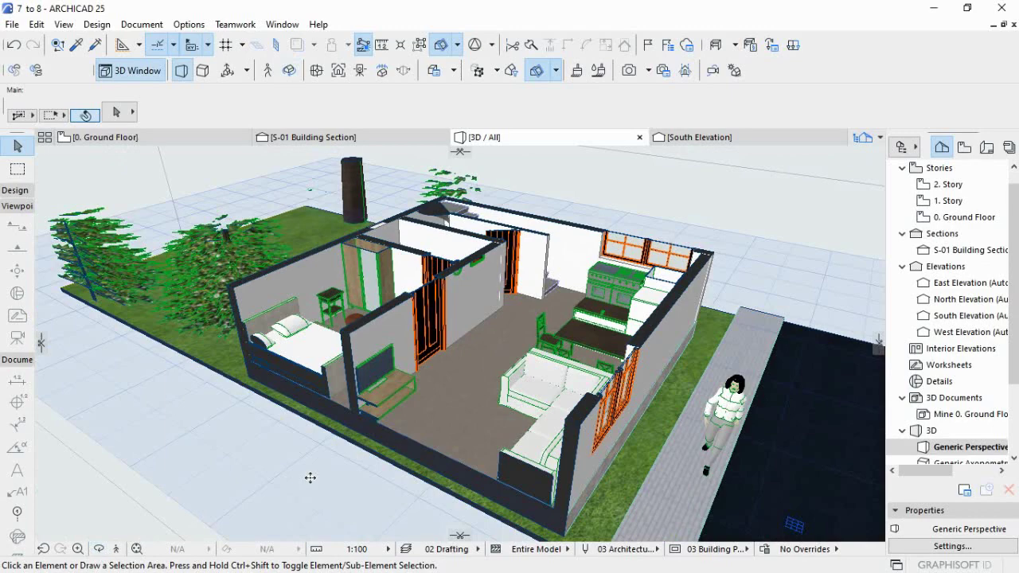
left_click(99, 548)
left_click_drag(351, 367, 423, 450)
left_click_drag(469, 382, 474, 381)
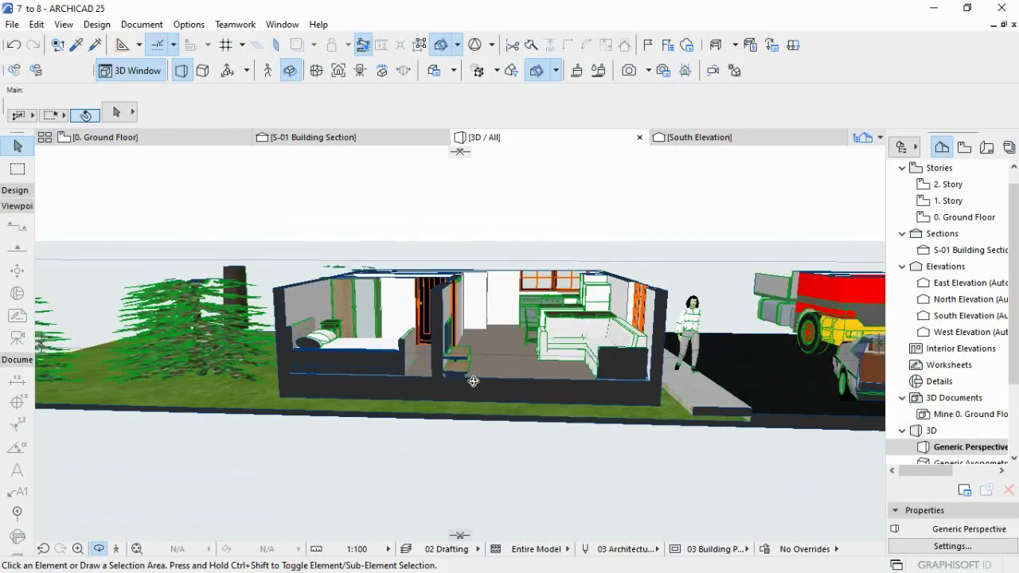
left_click(156, 142)
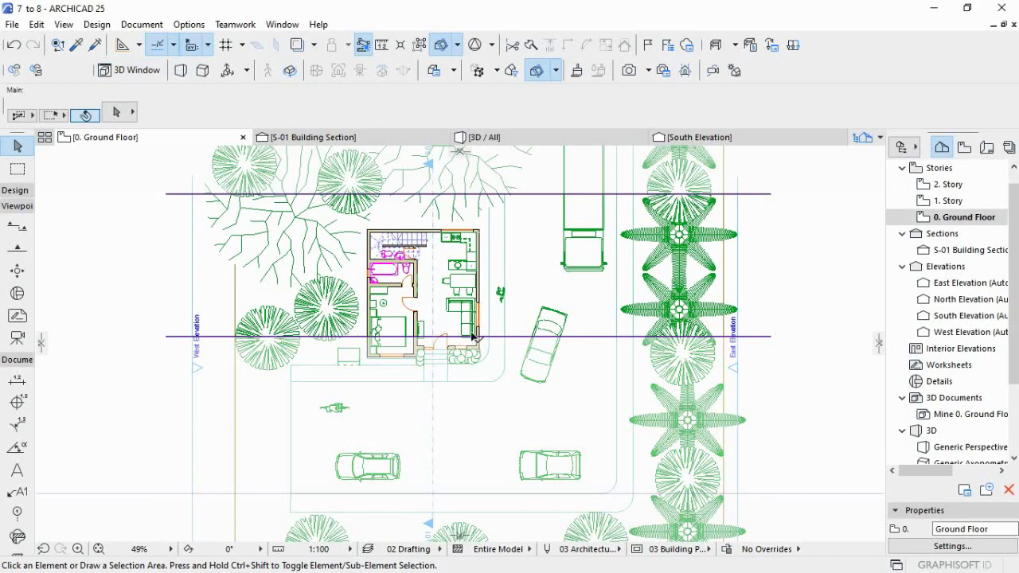
Cancel the accidental L-shaped sofa and corner wall moves, clearing the selection.
left_click(471, 334)
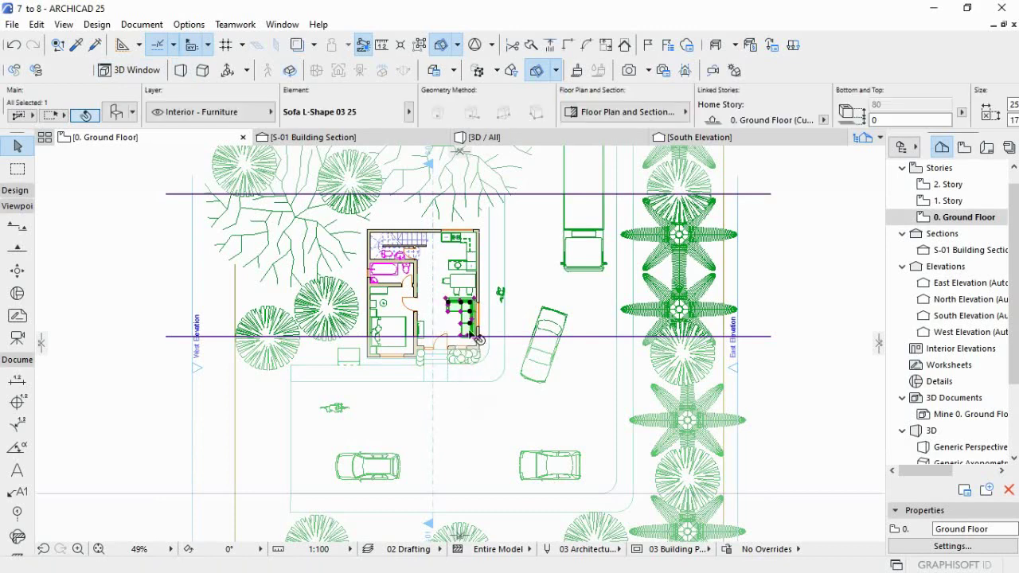
left_click(472, 341)
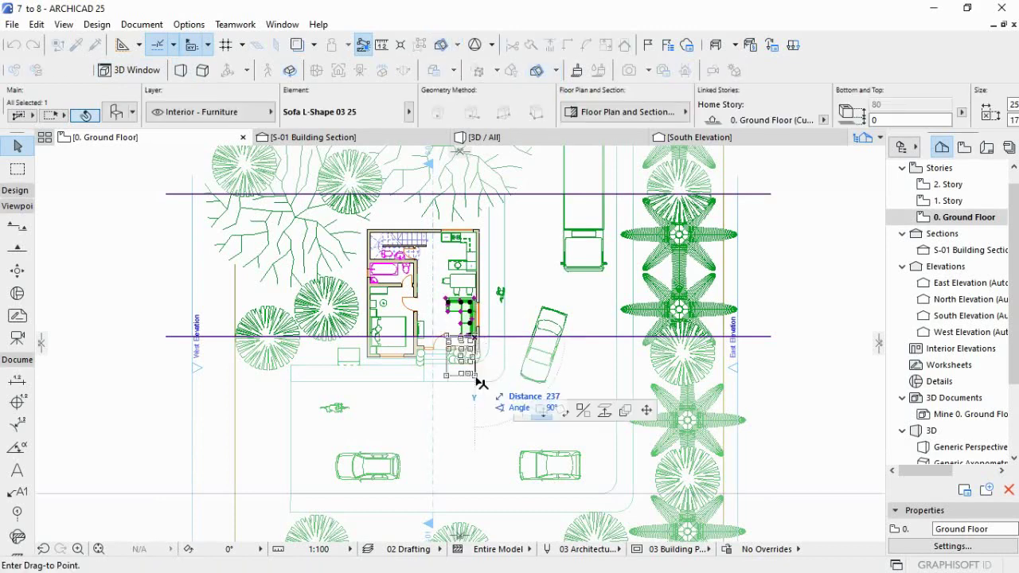
left_click(469, 334)
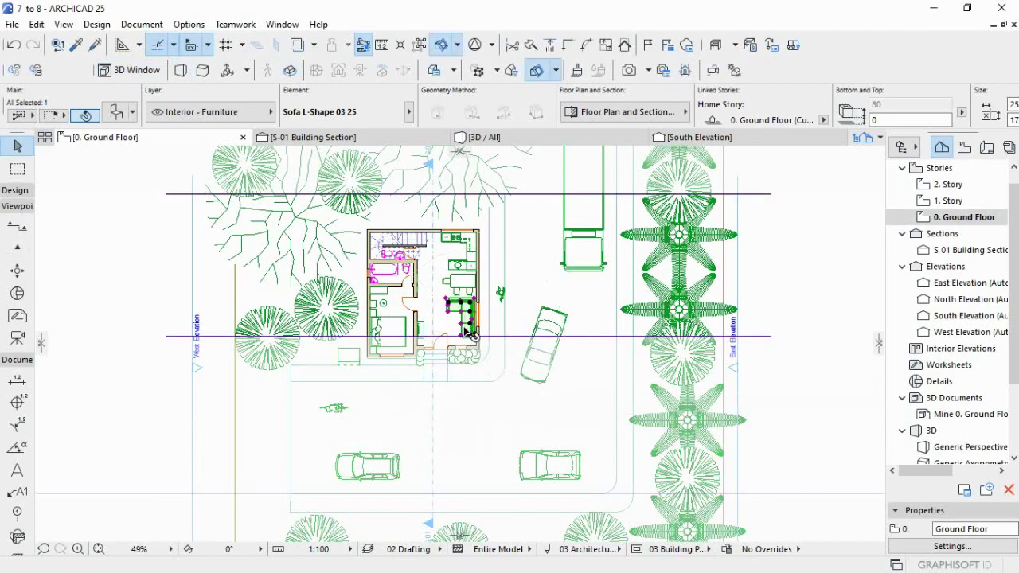
key("Escape")
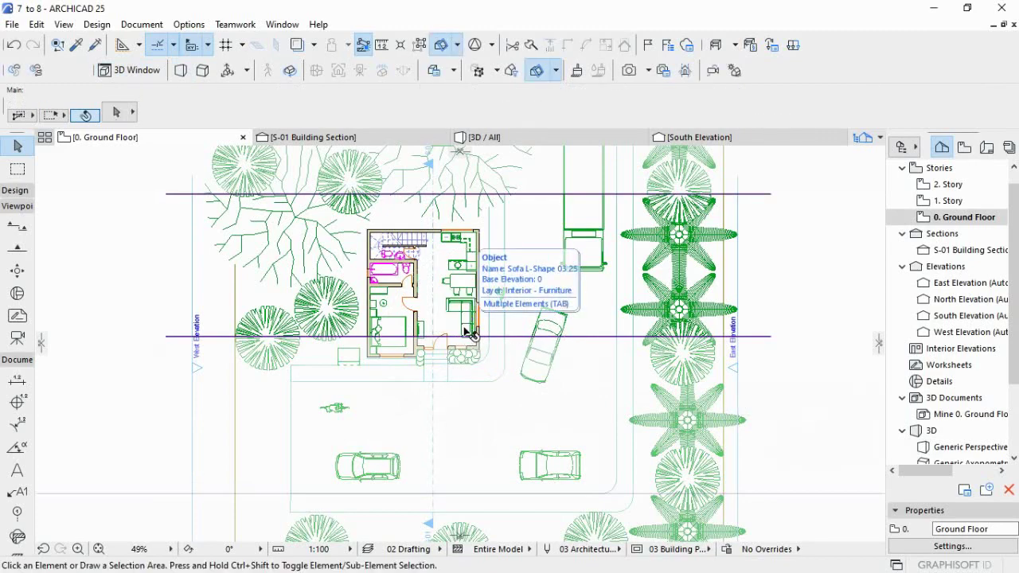
scroll(476, 339, "up", 4)
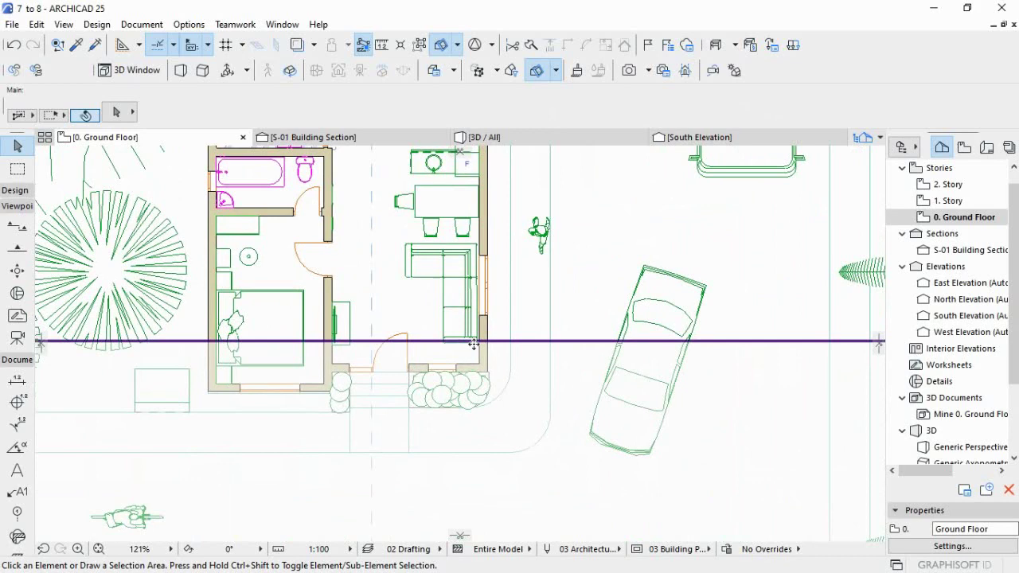
left_click(485, 348)
left_click(487, 356)
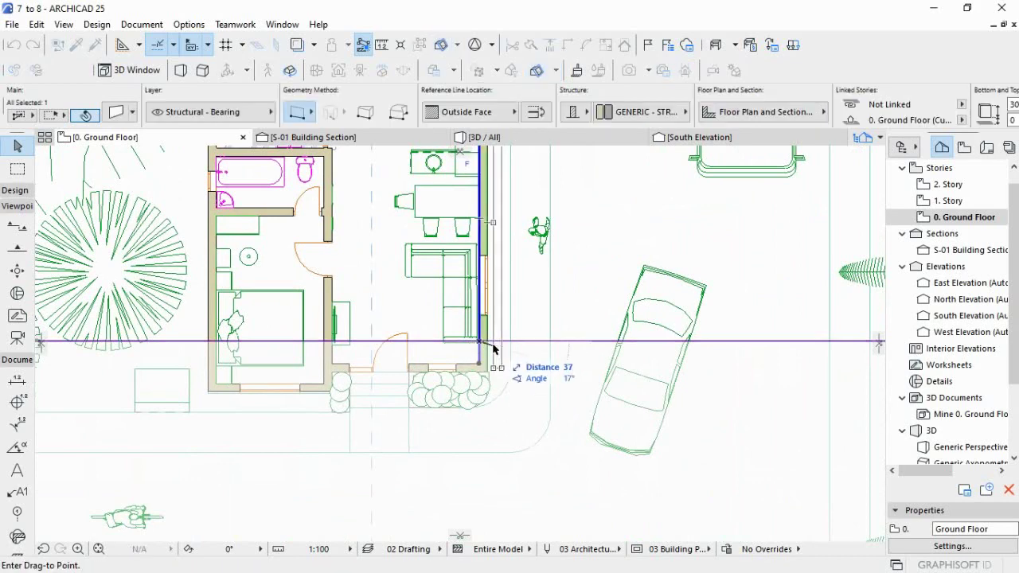
right_click(492, 344)
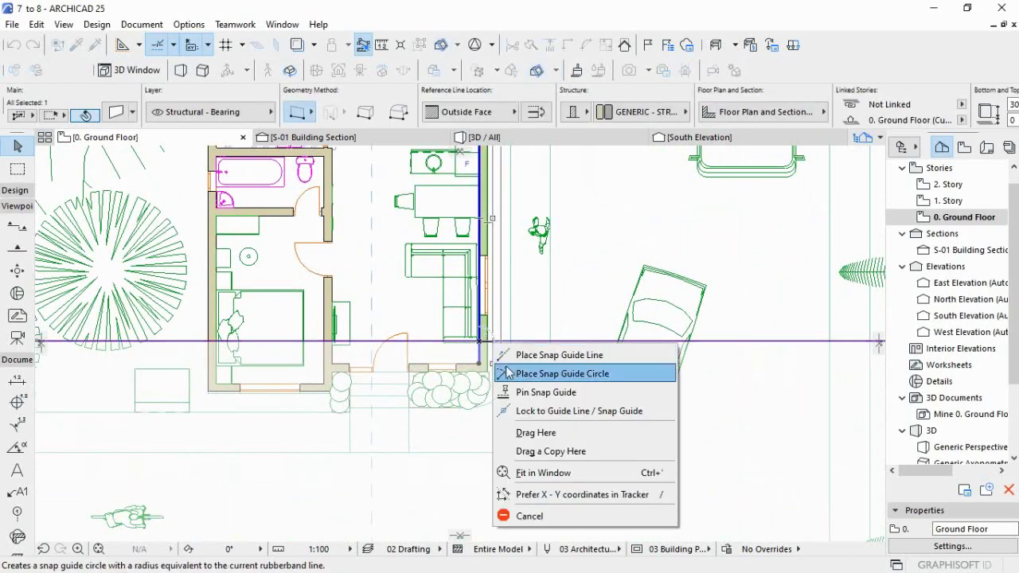
left_click(514, 516)
Drag the southern cutting plane down out of the house to just above the parked cars.
left_click_drag(573, 341, 576, 493)
scroll(557, 374, "down", 3)
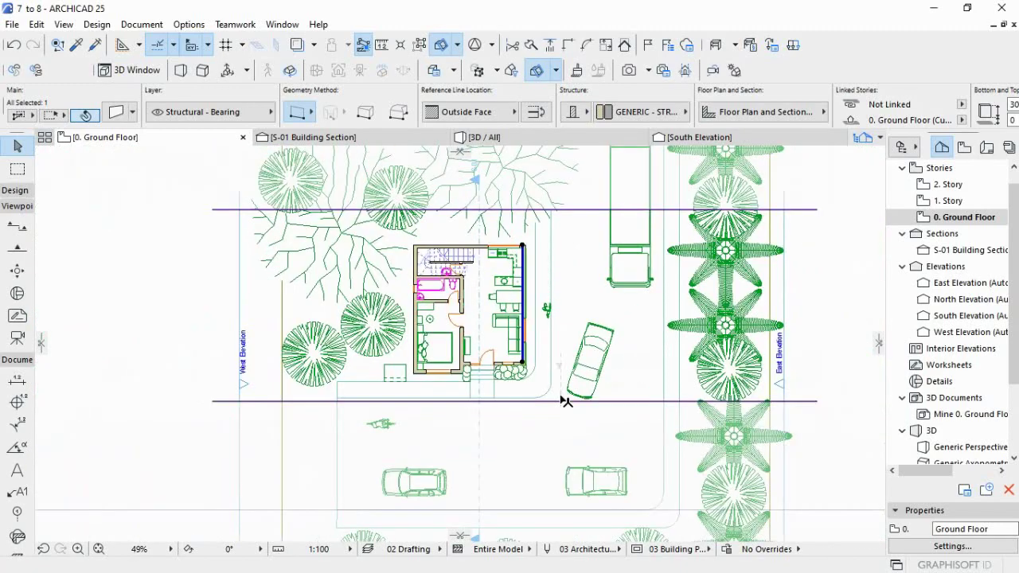
left_click(562, 482)
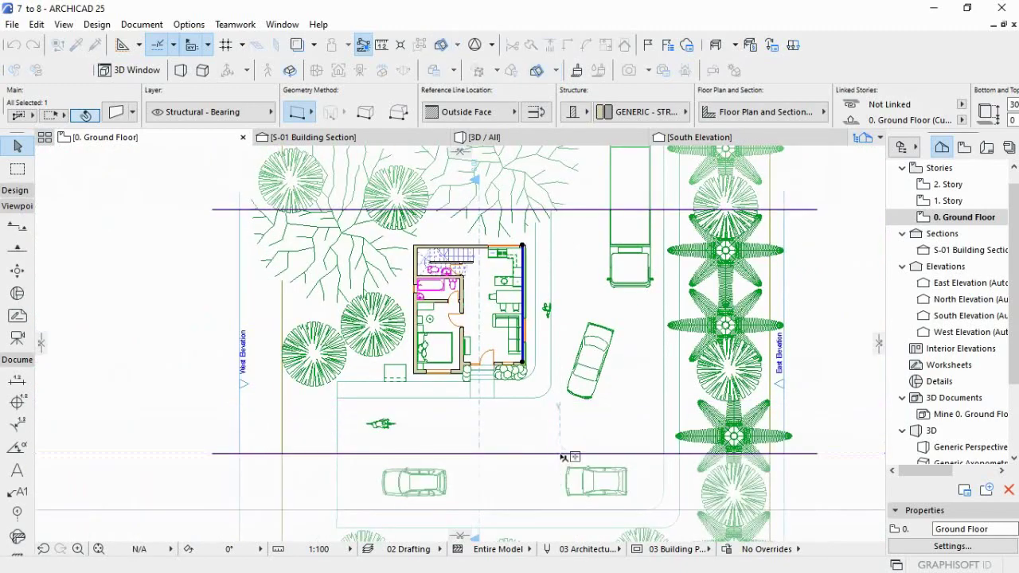
scroll(508, 300, "down", 3)
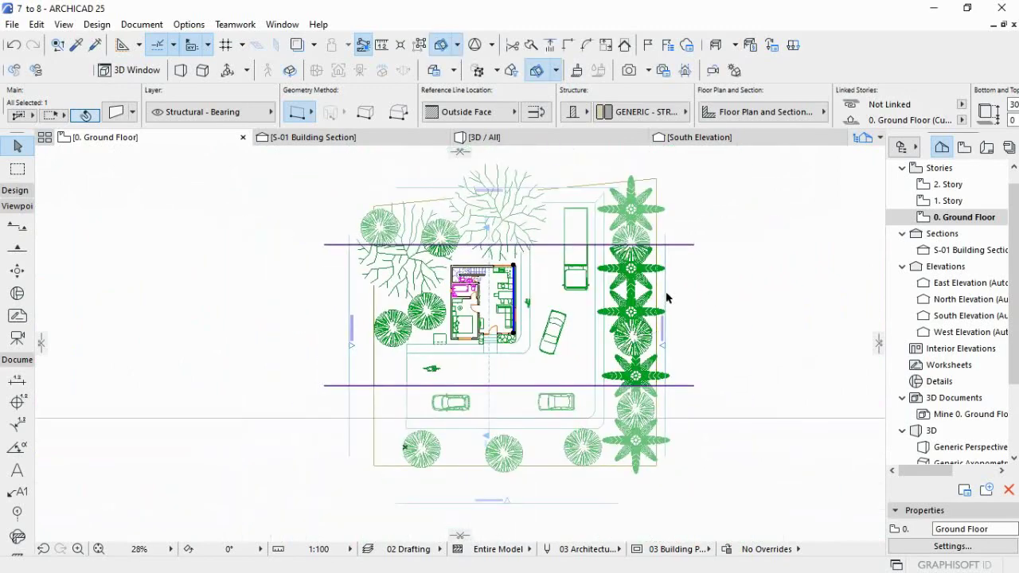
left_click(725, 313)
scroll(861, 336, "up", 3)
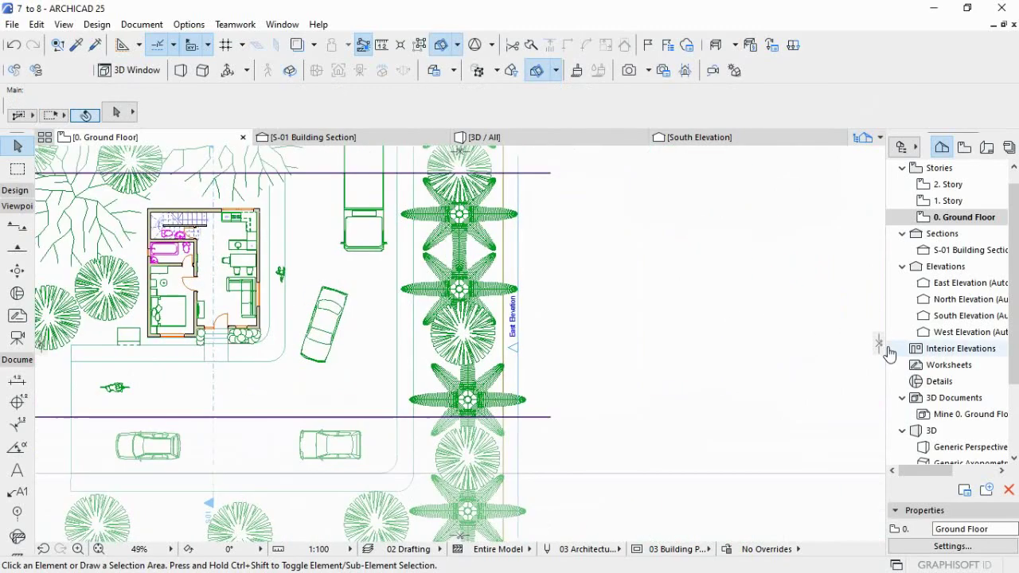
Place a vertical cutting plane east of the site, beyond the row of trees.
left_click(879, 343)
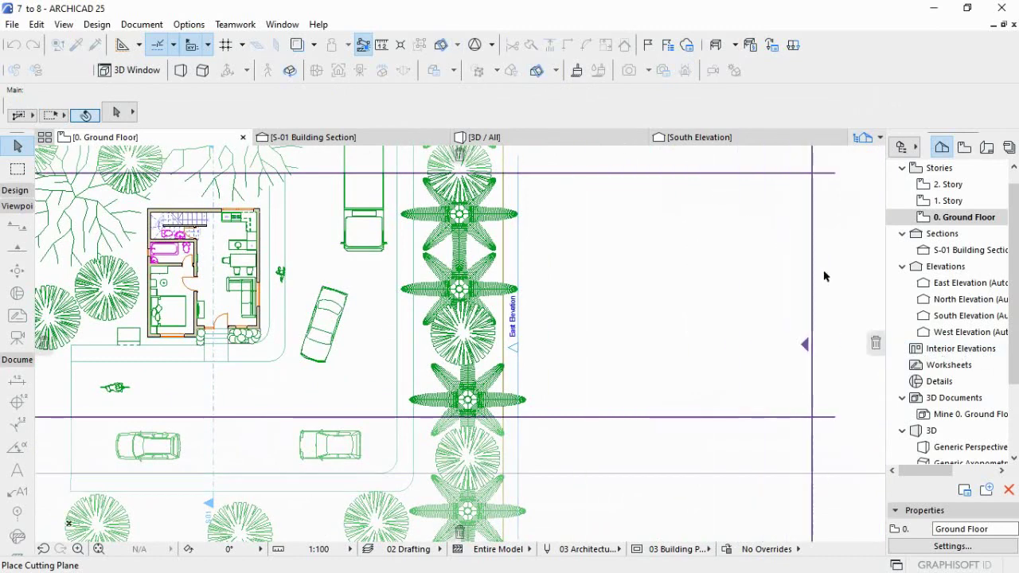
left_click(820, 345)
scroll(645, 286, "down", 3)
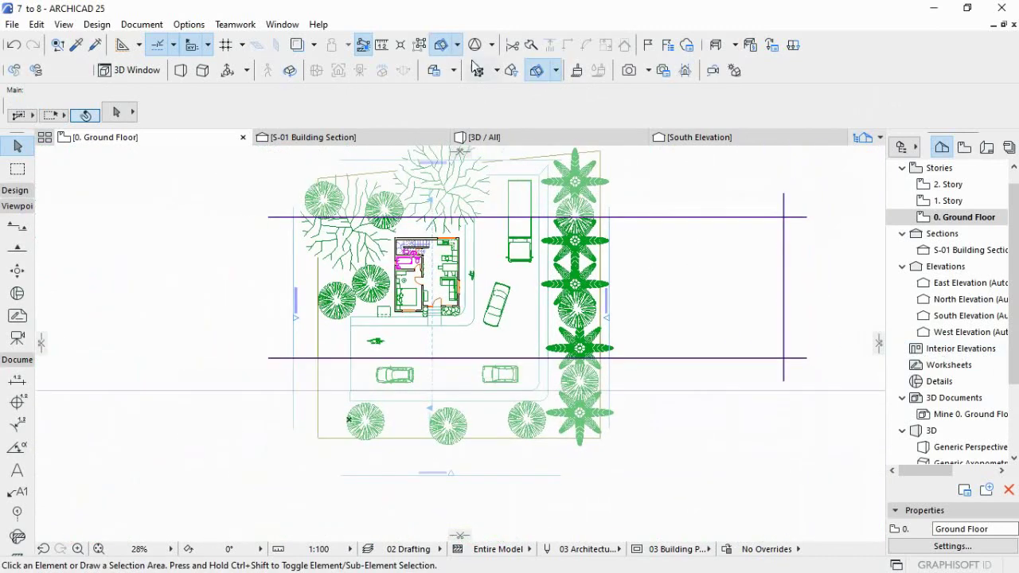
left_click(458, 46)
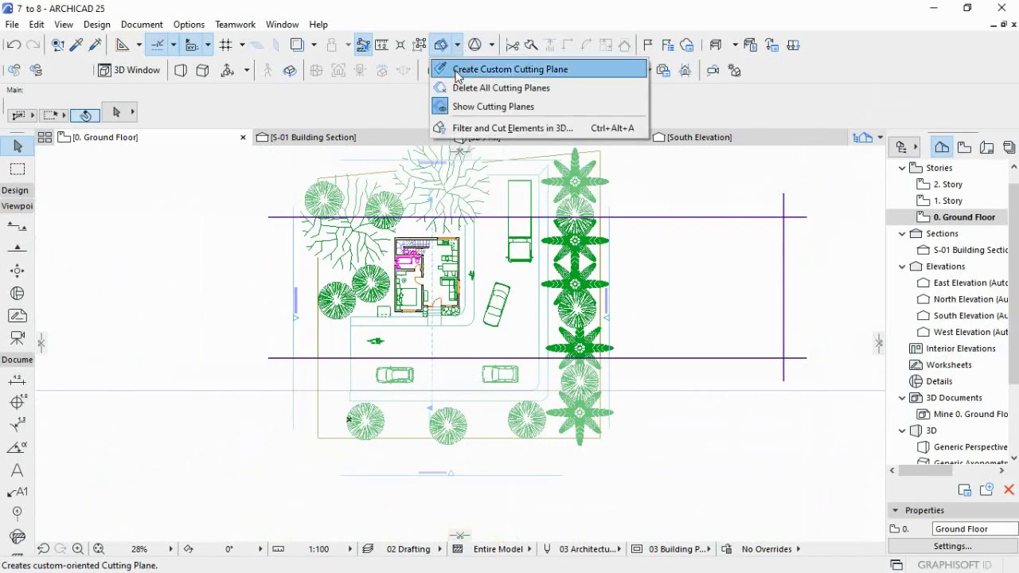
Draw a diagonal custom cutting plane across the house and view the angled cut in 3D.
left_click(509, 69)
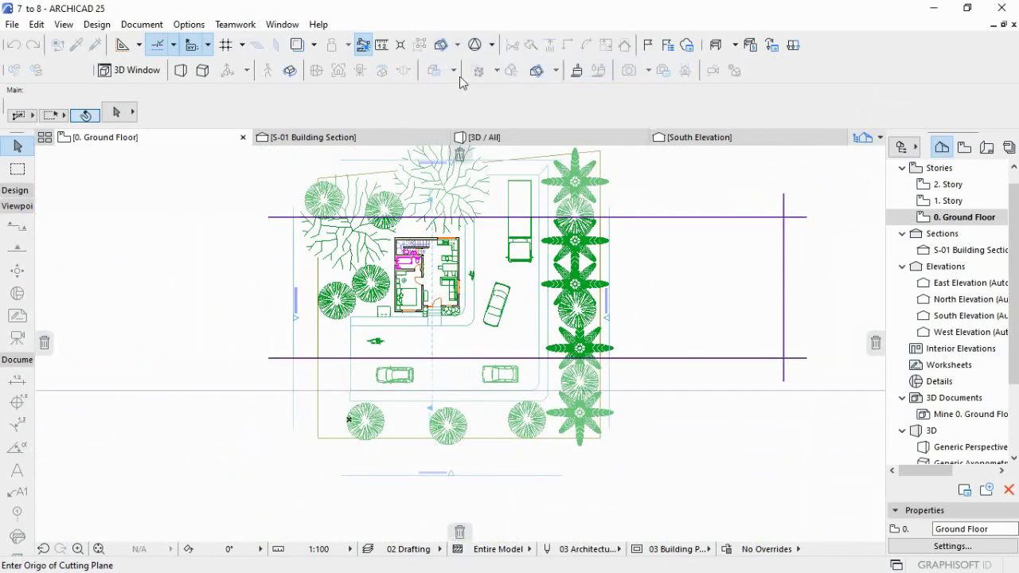
left_click(783, 280)
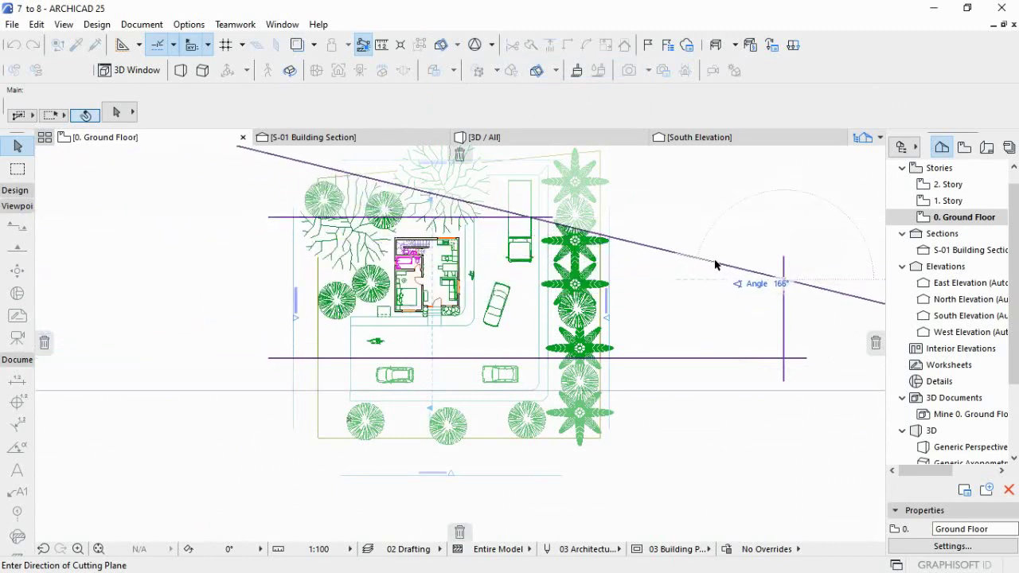
left_click(716, 262)
left_click(778, 278)
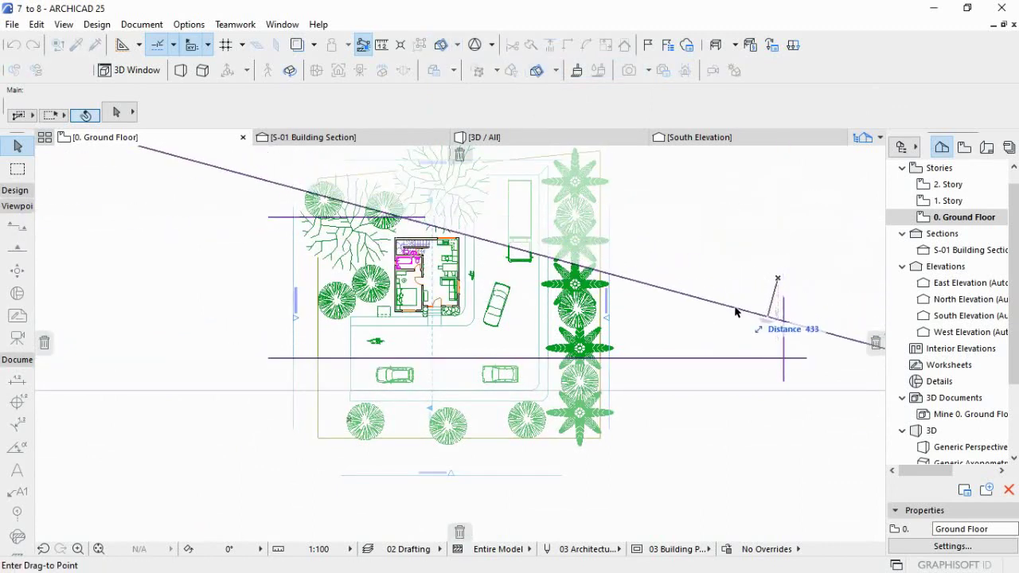
left_click(698, 324)
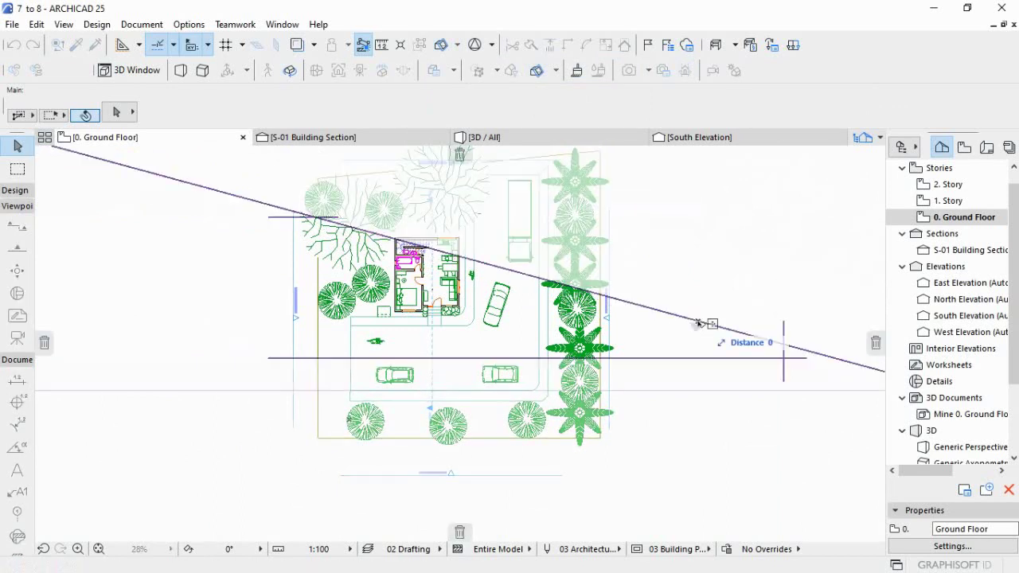
left_click(464, 258)
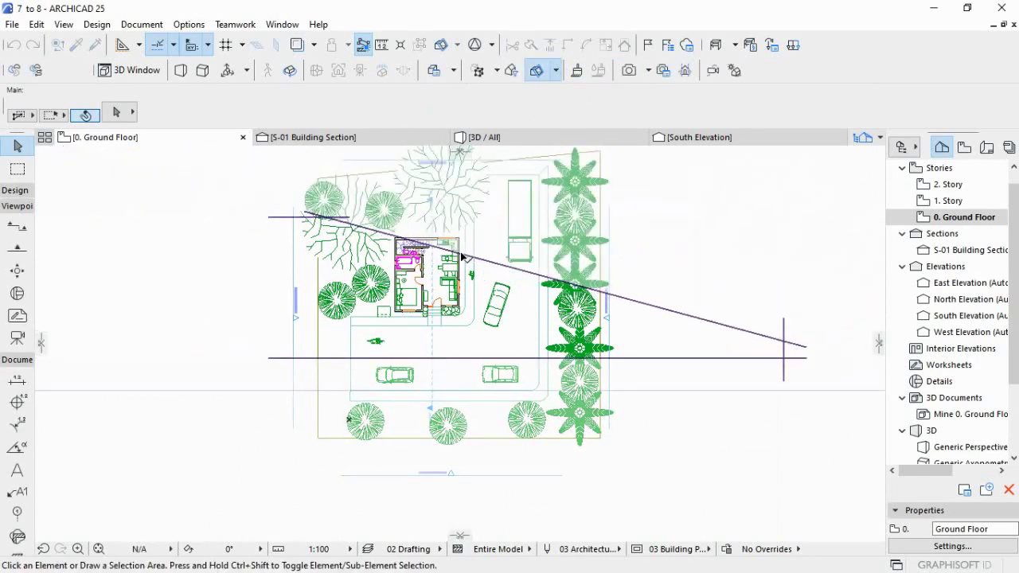
left_click(497, 140)
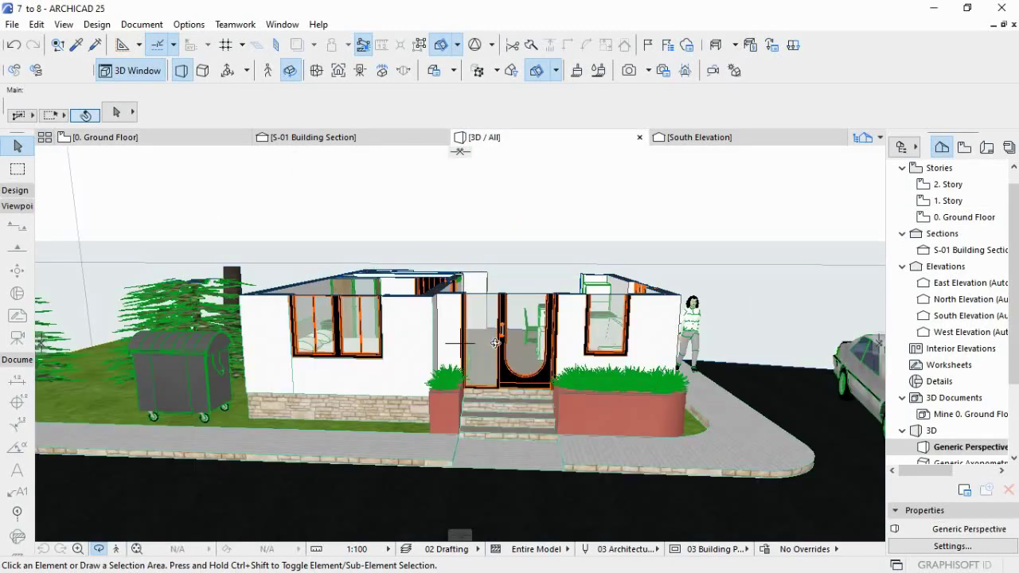
Orbit and zoom to look down into the cut rooms, then return to 0. Ground Floor.
left_click_drag(495, 343, 171, 239)
scroll(578, 355, "up", 3)
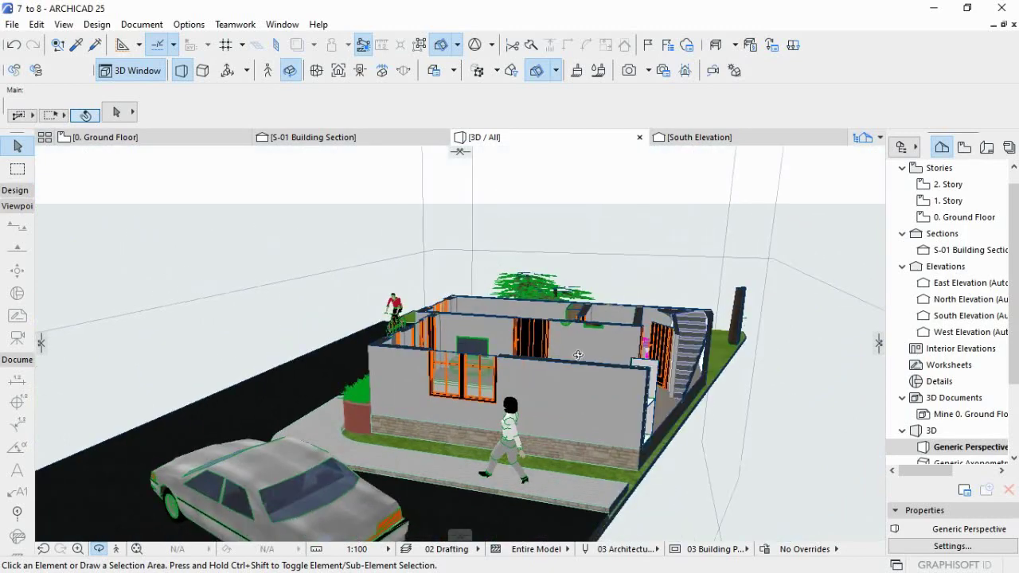
left_click_drag(566, 392, 690, 376)
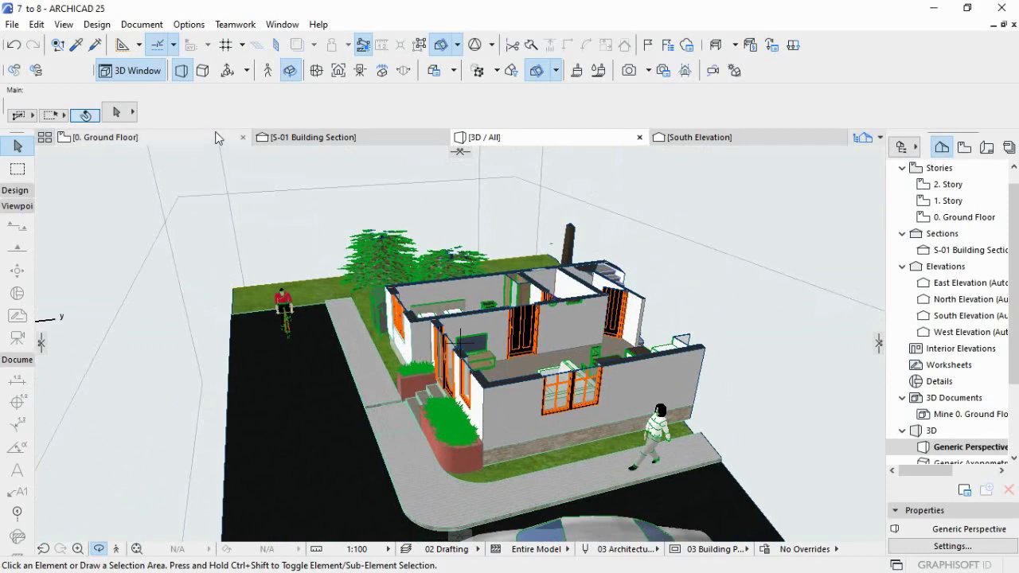
left_click(211, 136)
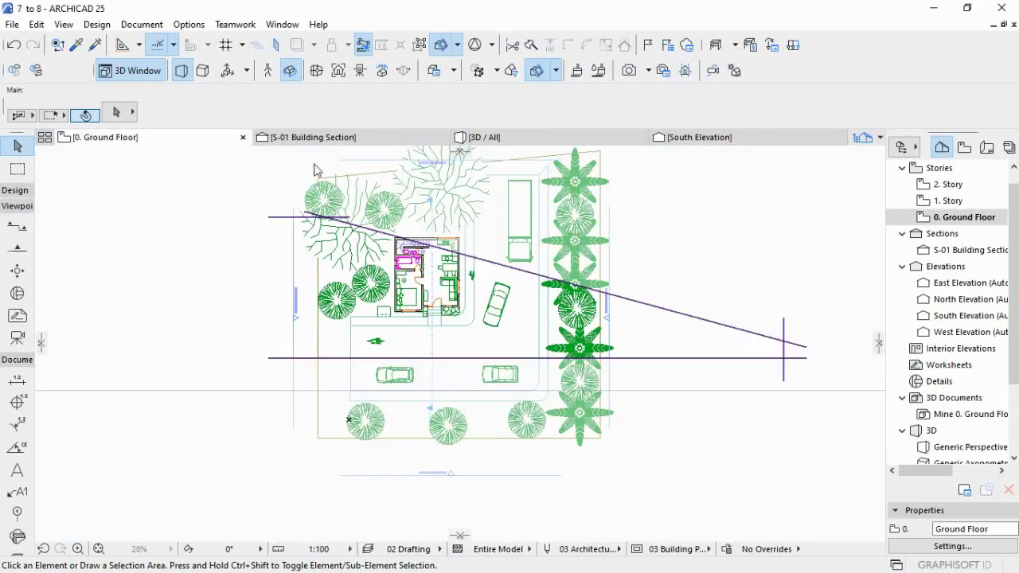
Drag the diagonal cutting plane off the house and check the model in 3D.
left_click(527, 267)
left_click(524, 271)
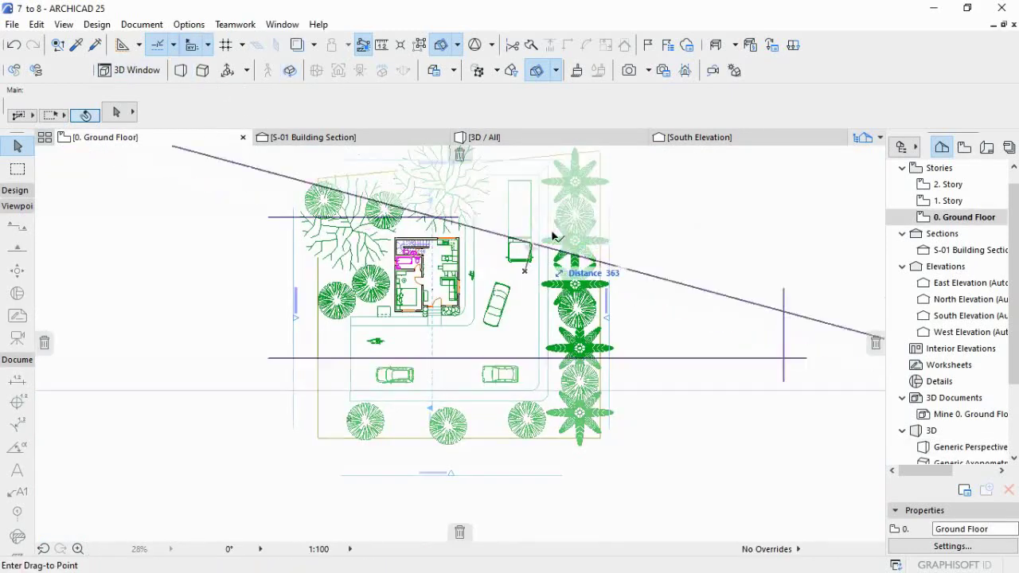
left_click(596, 167)
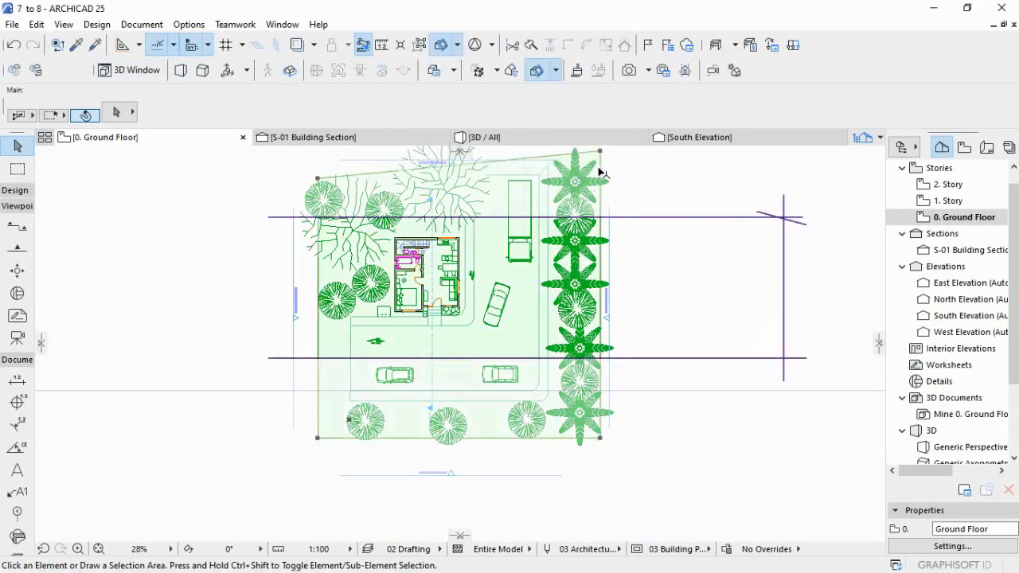
left_click(598, 171)
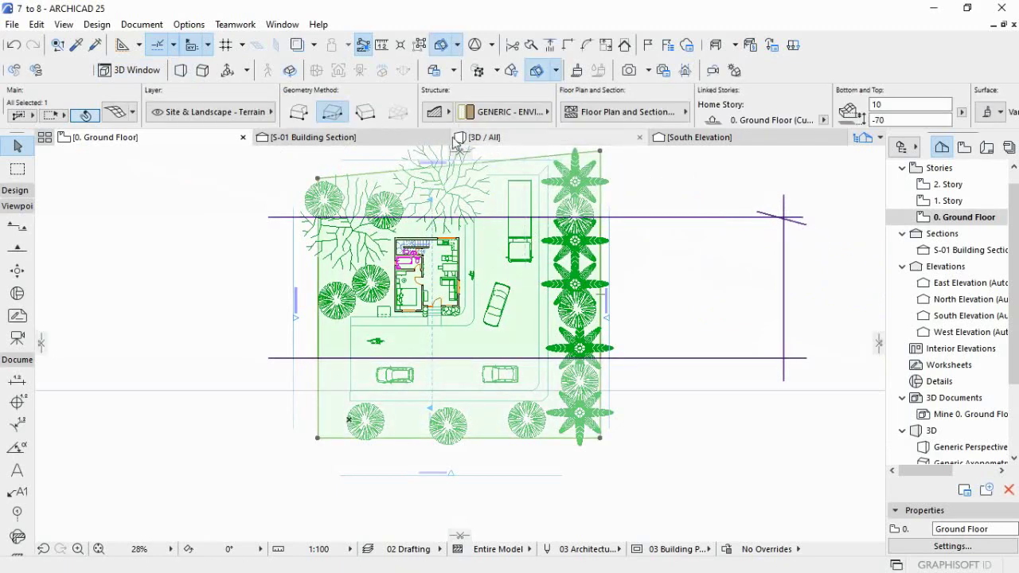
left_click(502, 139)
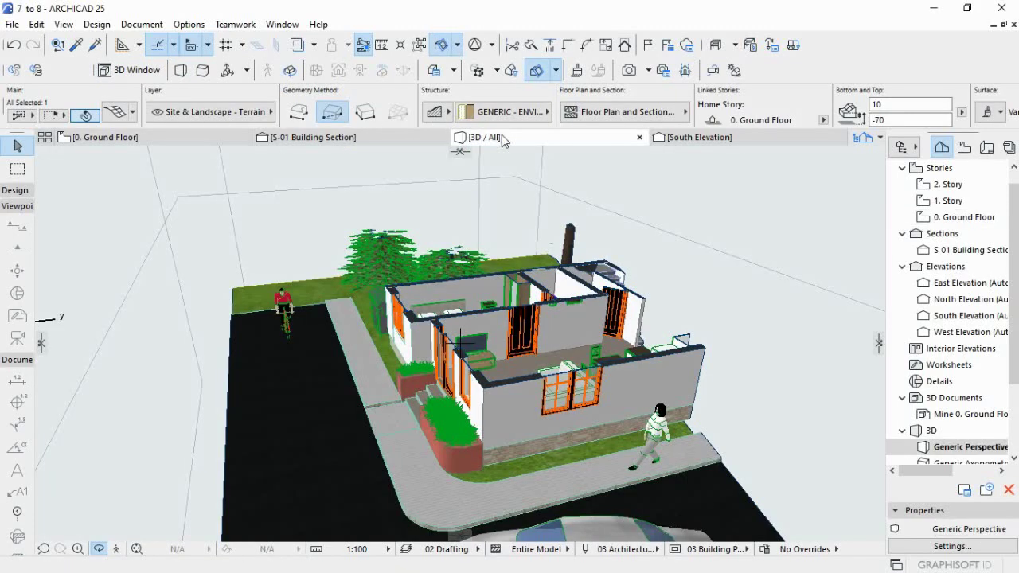
left_click(457, 46)
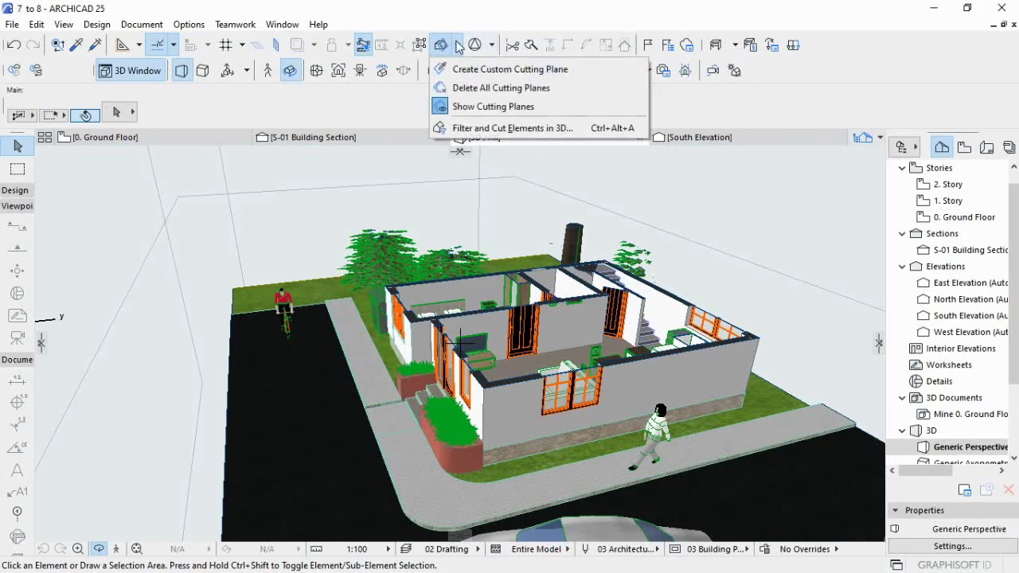
left_click(466, 109)
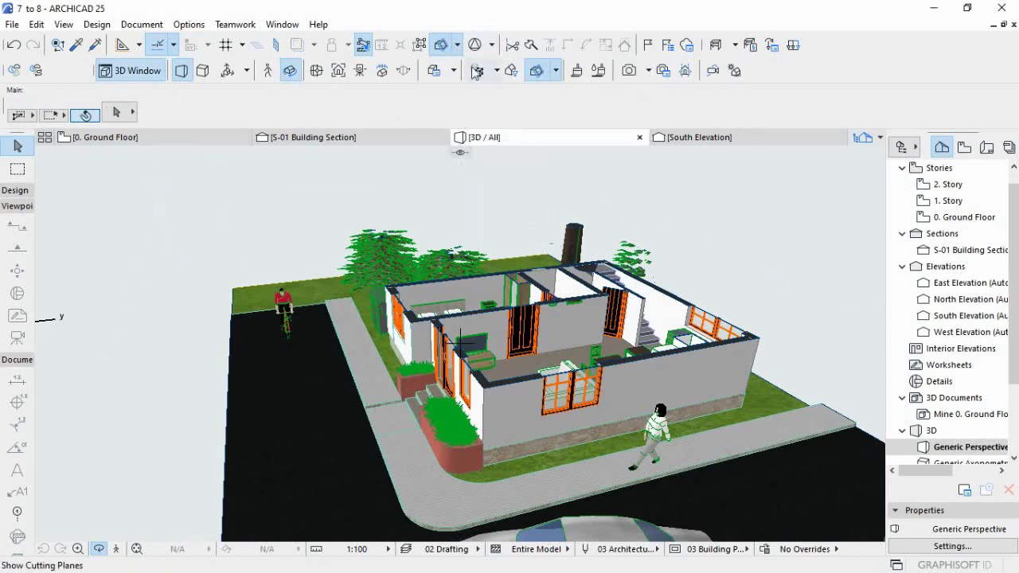
left_click(459, 45)
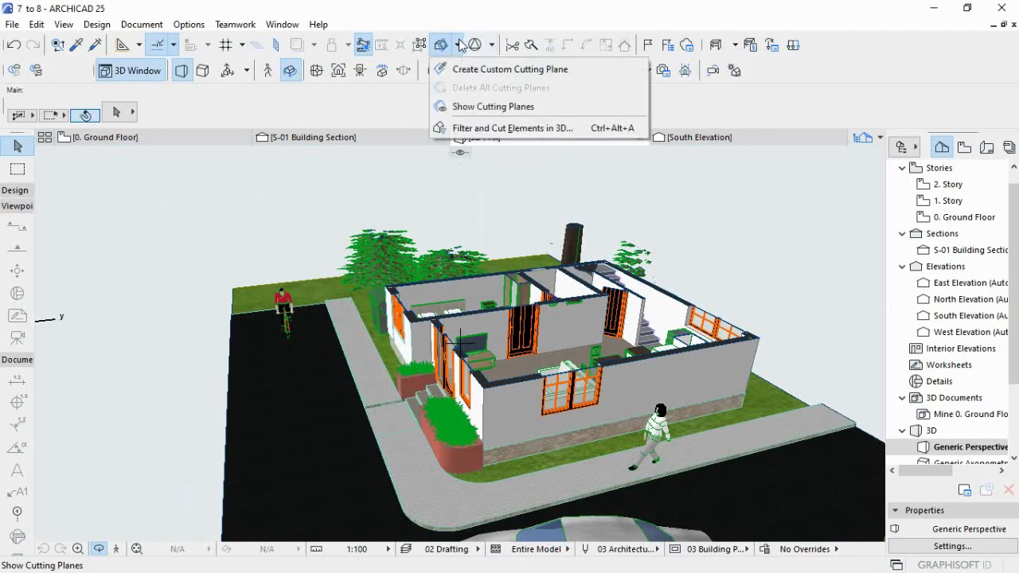
left_click(458, 109)
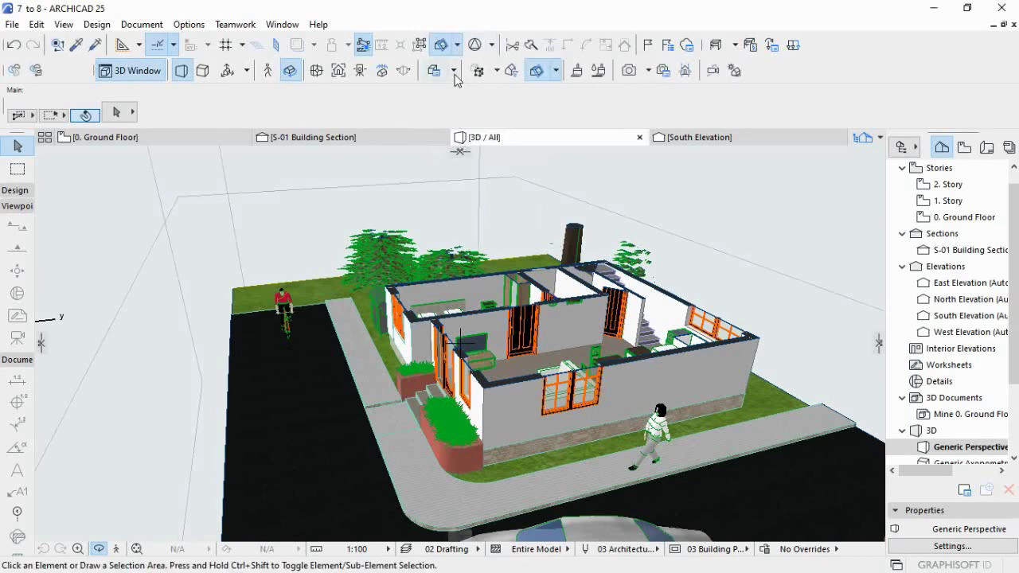
left_click(459, 47)
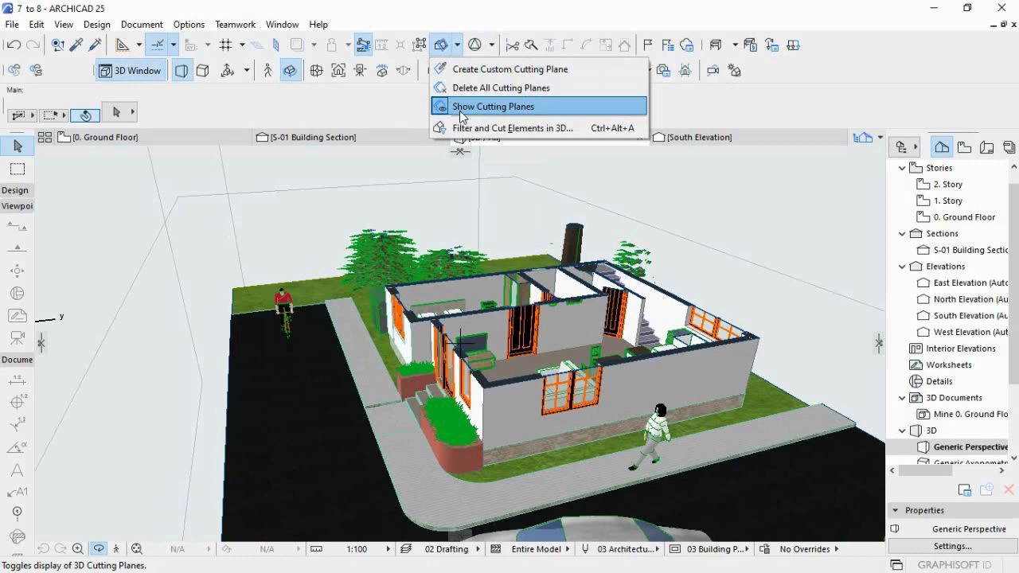
left_click(461, 110)
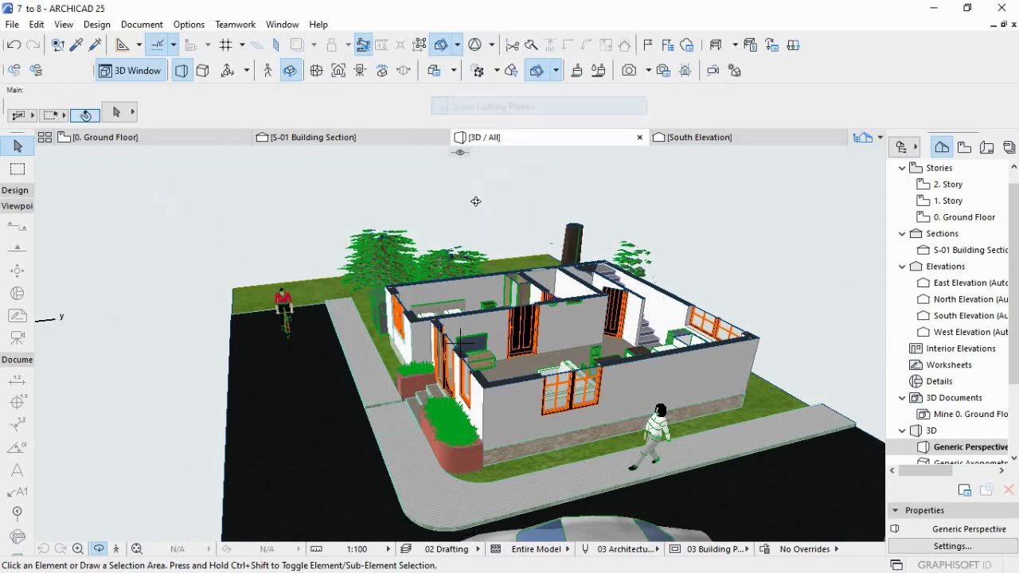
In Filter and Cut Elements in 3D, set Cut Surface Display to Use Element Attributes.
left_click(458, 46)
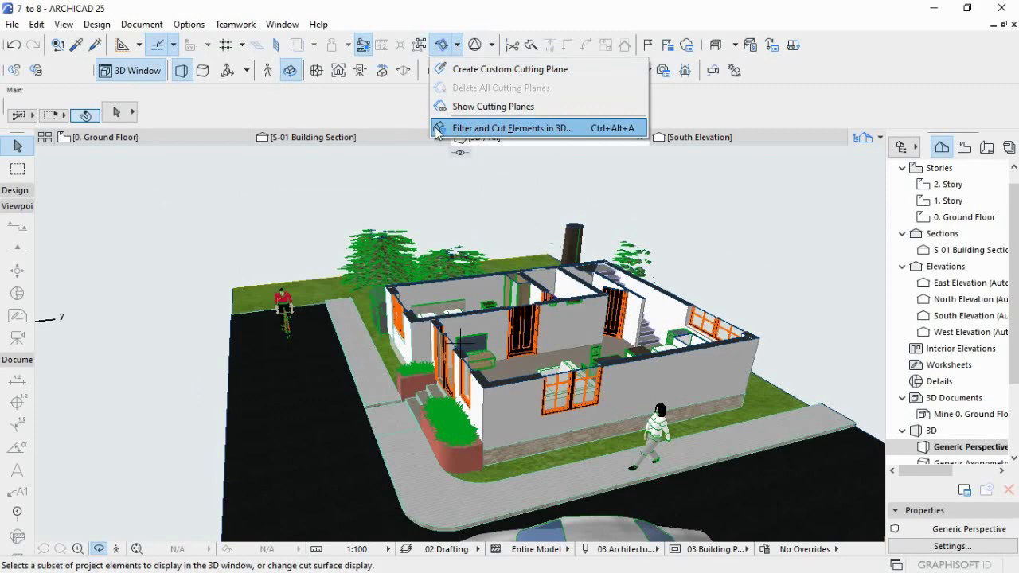
left_click(469, 135)
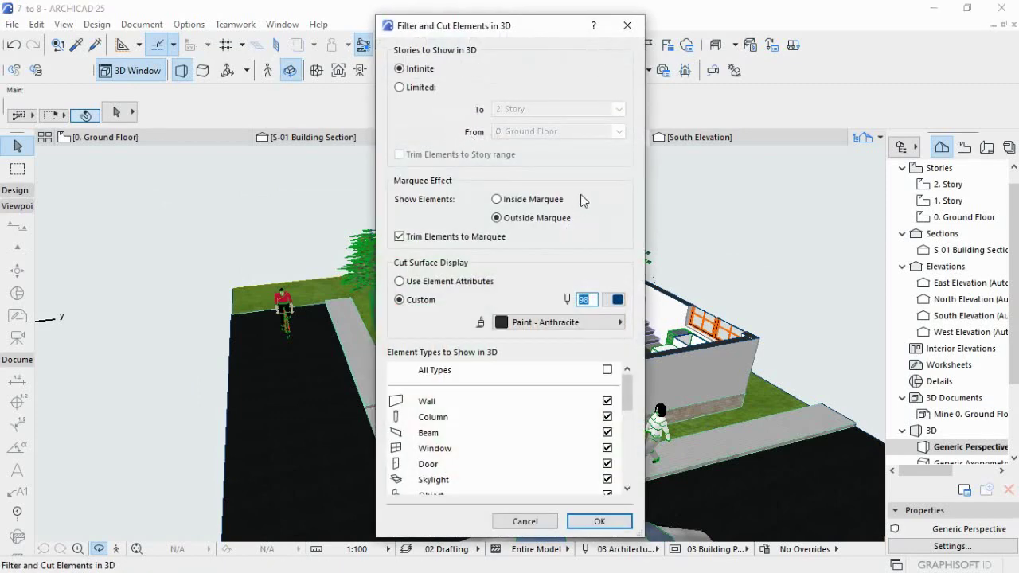
left_click_drag(629, 388, 630, 425)
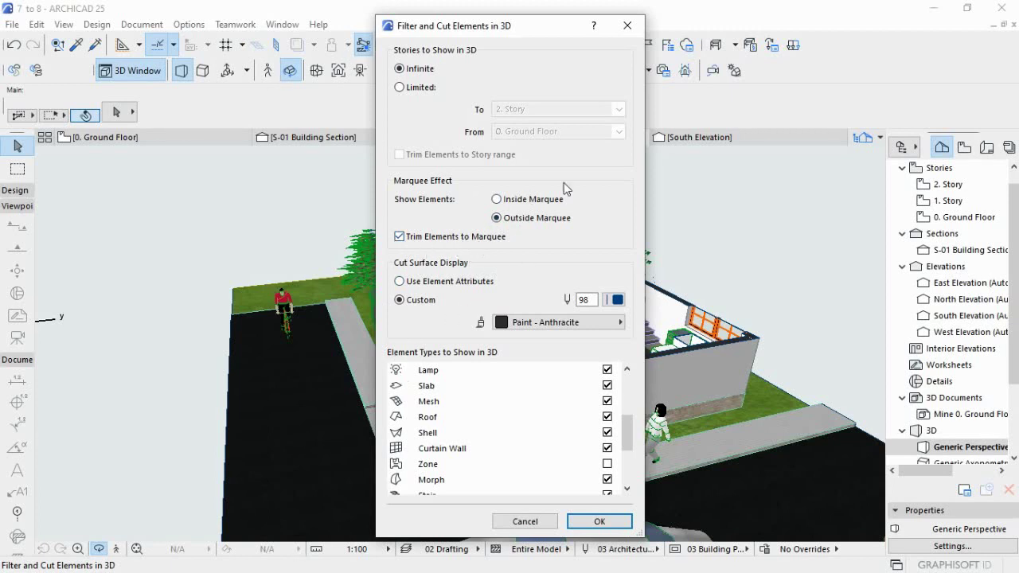
left_click(400, 282)
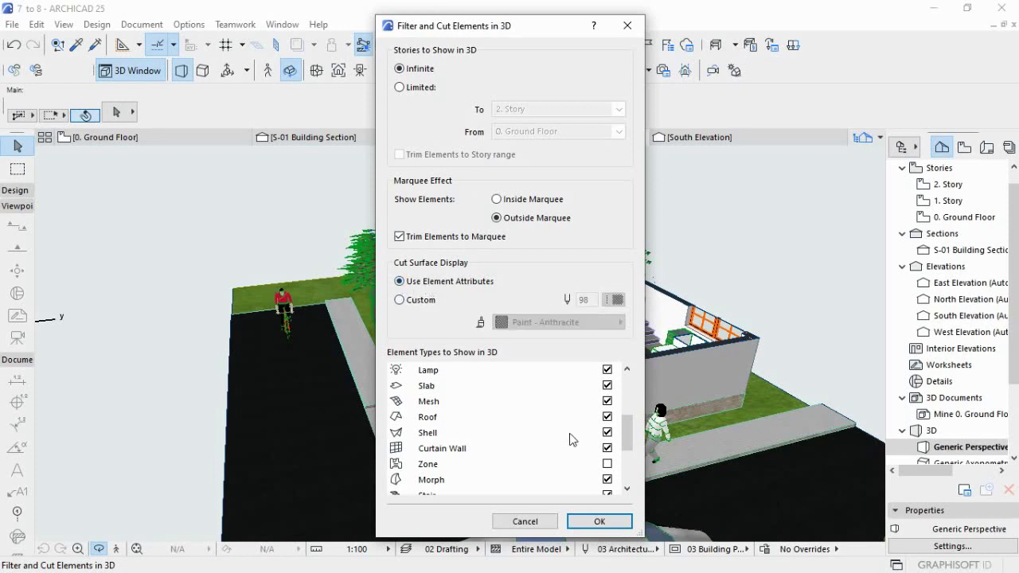
left_click(599, 521)
Set Cut Surface Display to Custom with the Paint - Bordeaux material.
scroll(493, 391, "up", 6)
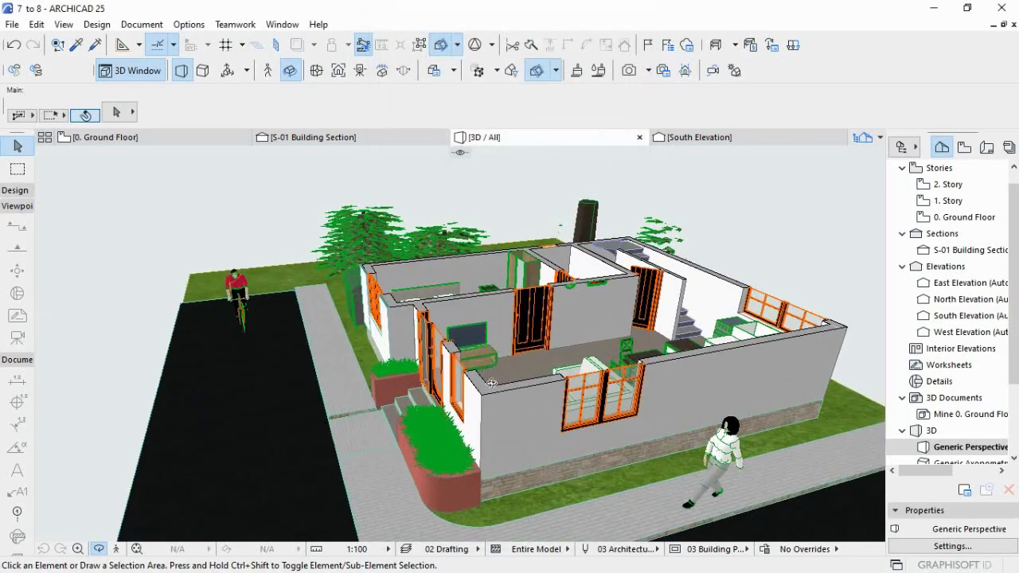
scroll(548, 430, "up", 3)
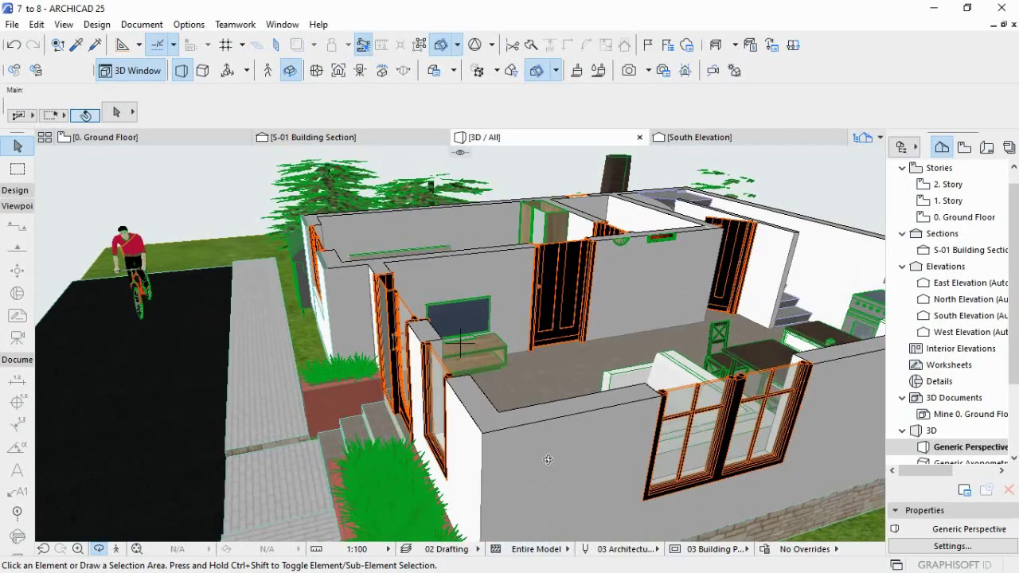
scroll(558, 481, "up", 4)
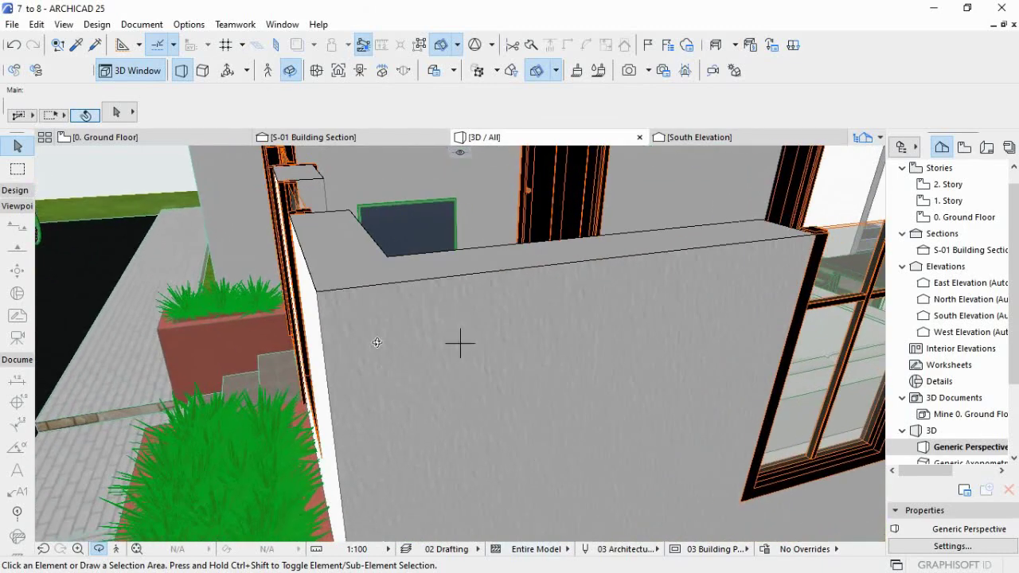
scroll(350, 263, "down", 2)
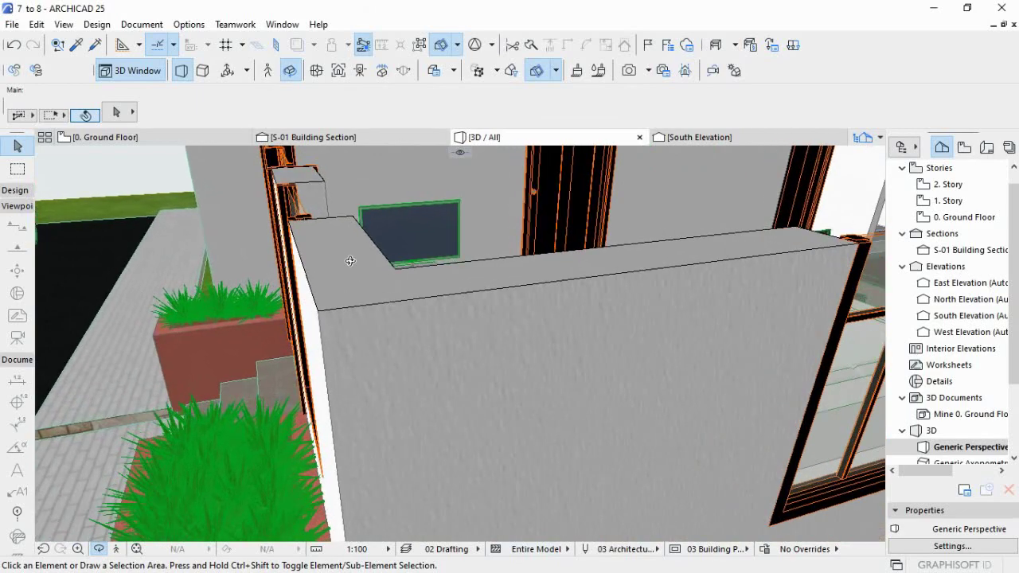
scroll(446, 374, "down", 6)
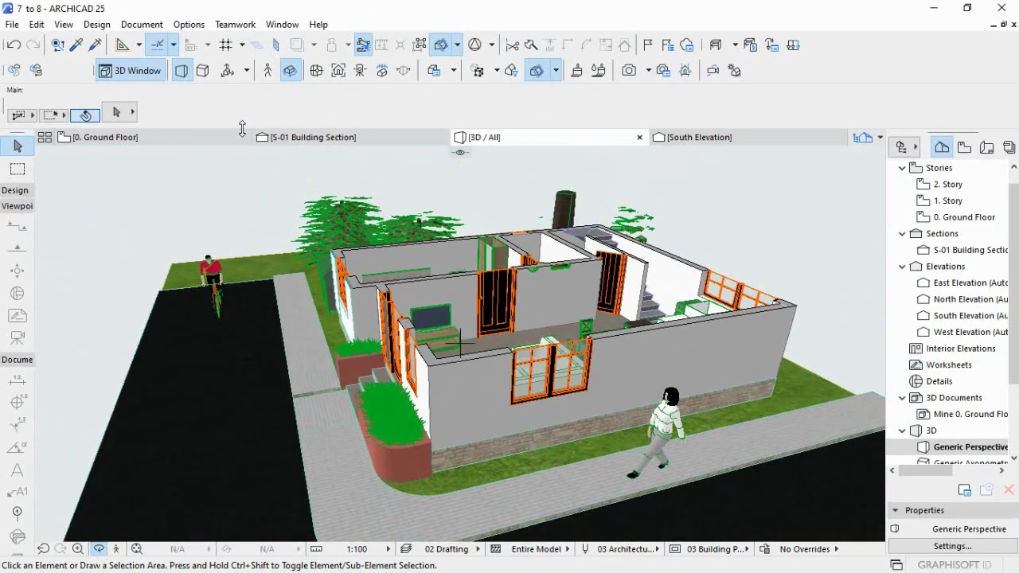
left_click(457, 45)
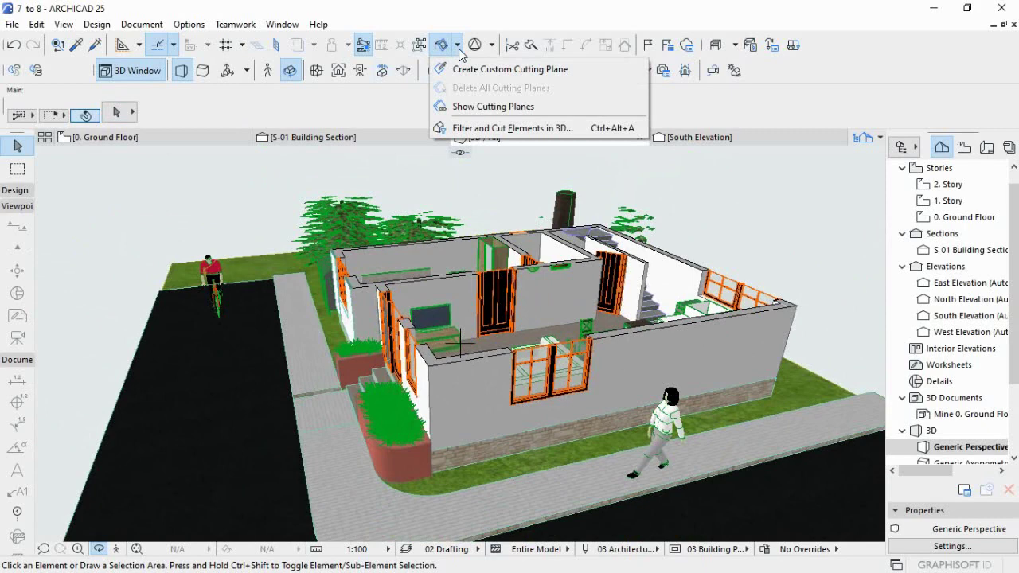
left_click(464, 128)
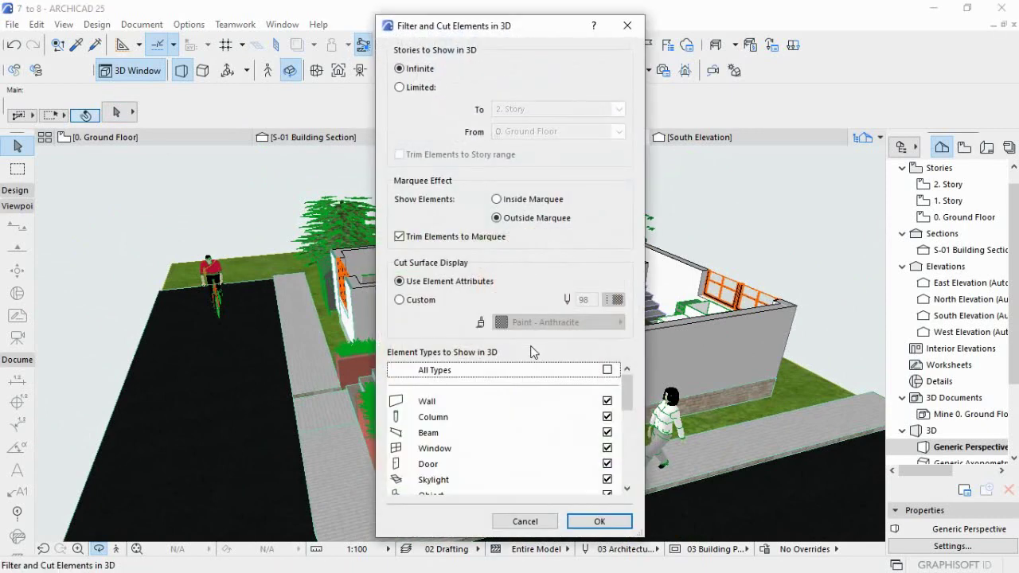
left_click(401, 302)
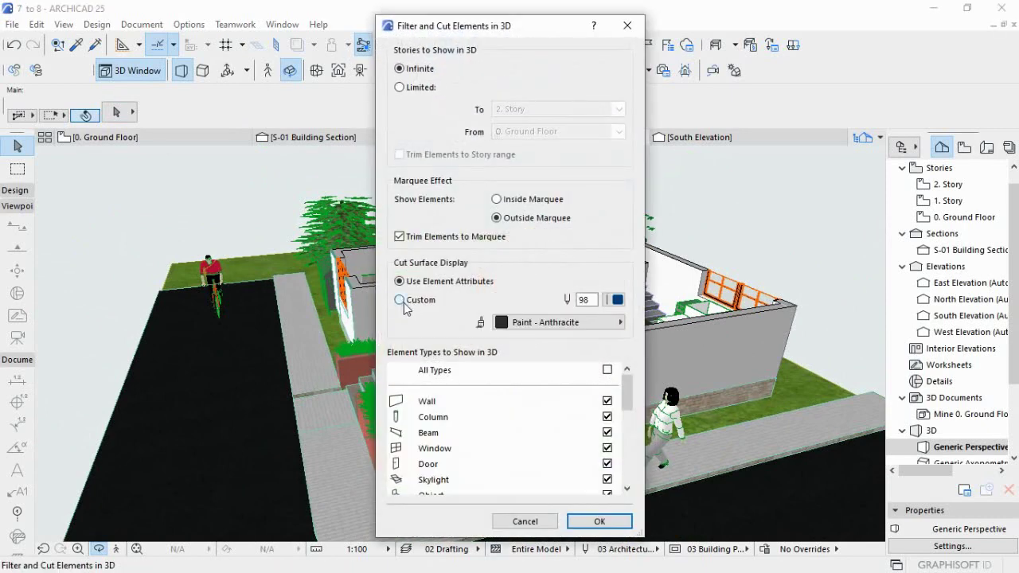
left_click(511, 325)
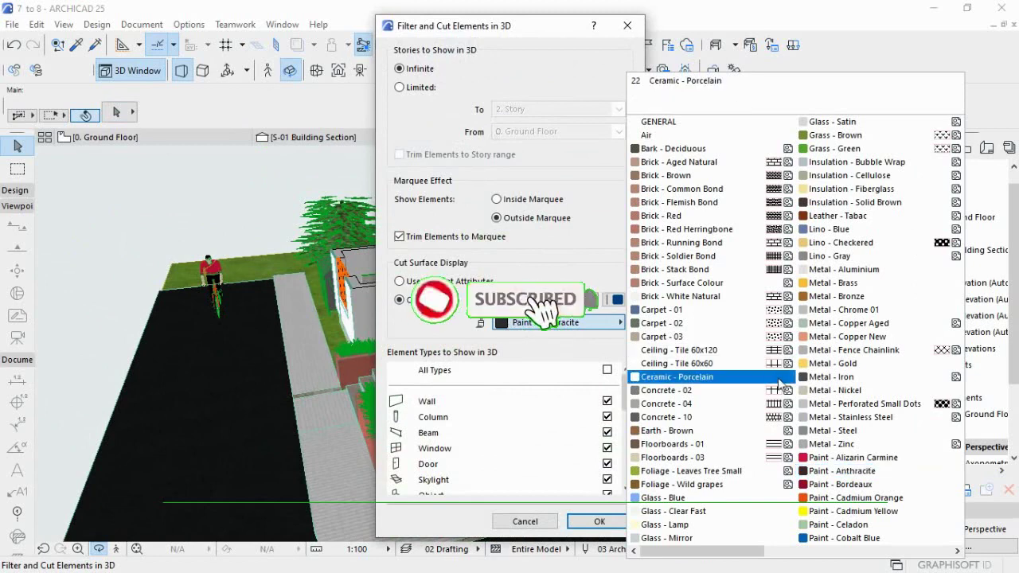
left_click(820, 484)
left_click(599, 522)
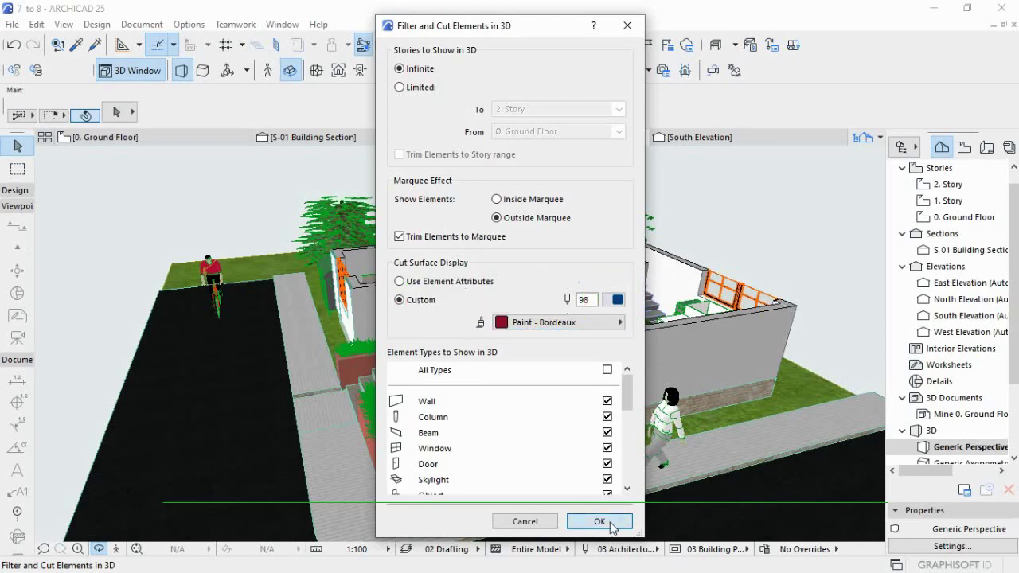
scroll(458, 357, "up", 3)
scroll(458, 356, "up", 3)
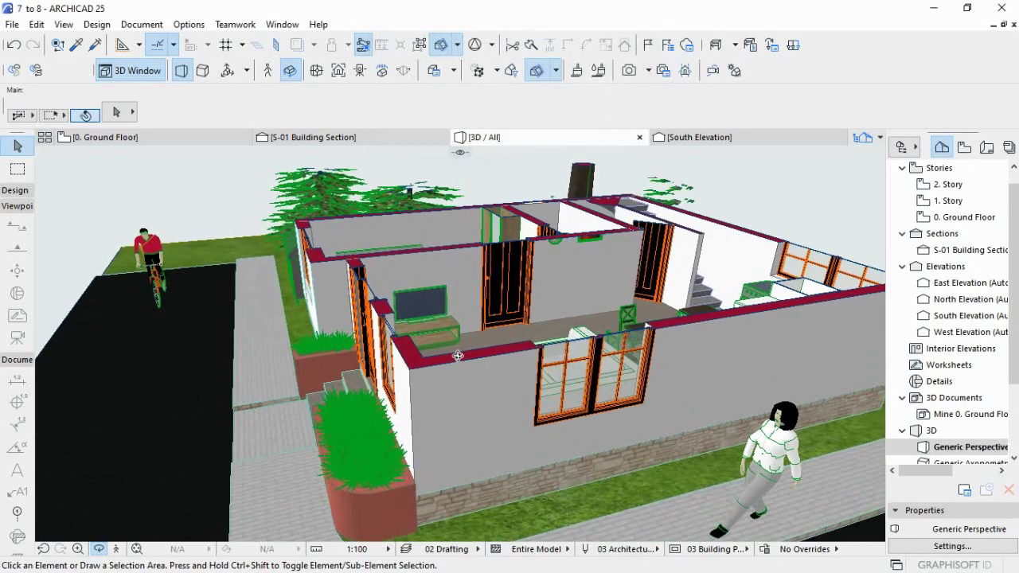
Untick the Door and Object element types in Filter and Cut Elements in 3D.
scroll(458, 356, "down", 3)
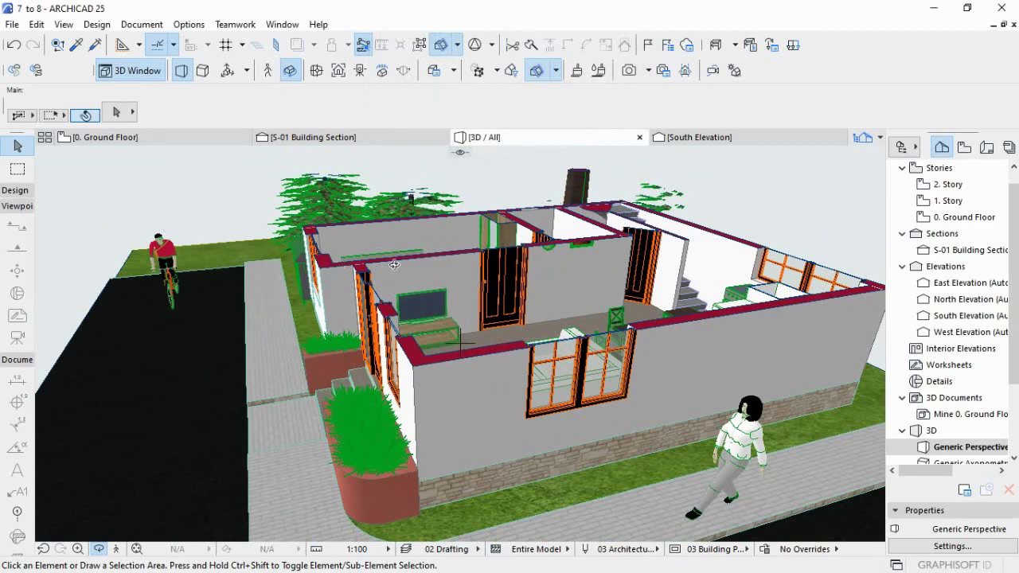
scroll(540, 351, "up", 2)
scroll(454, 335, "up", 2)
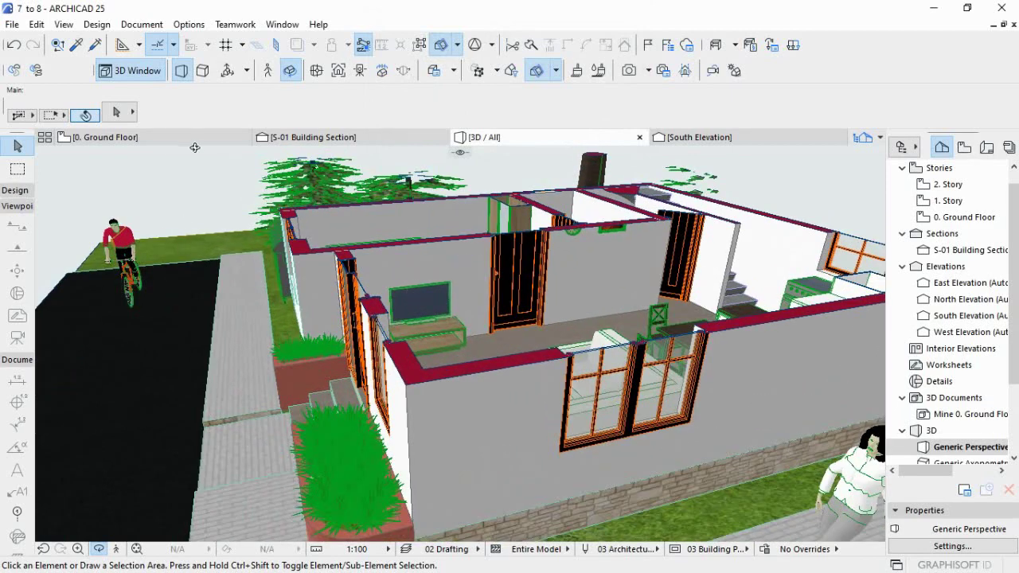
left_click(457, 45)
left_click(471, 128)
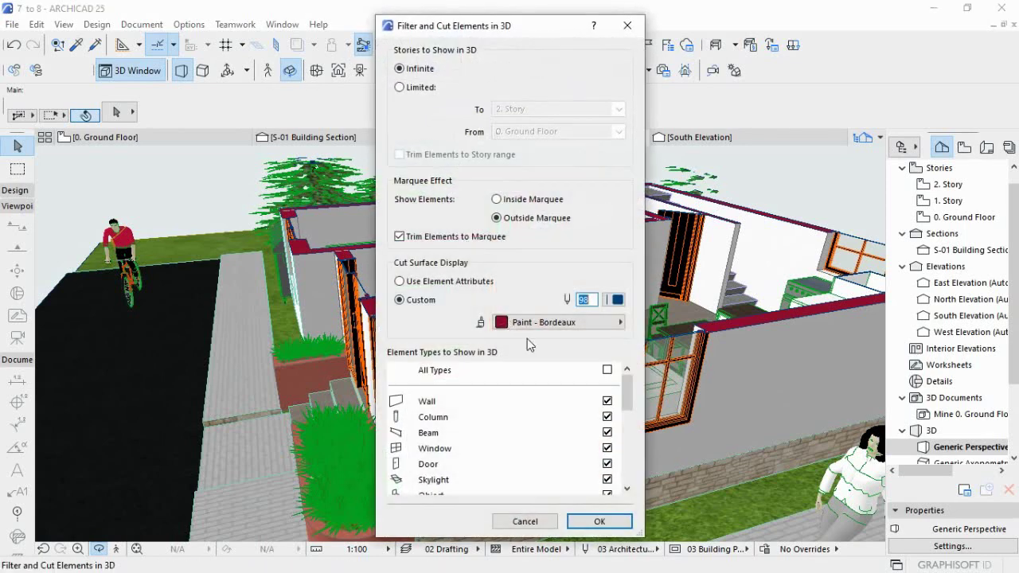
scroll(458, 414, "down", 3)
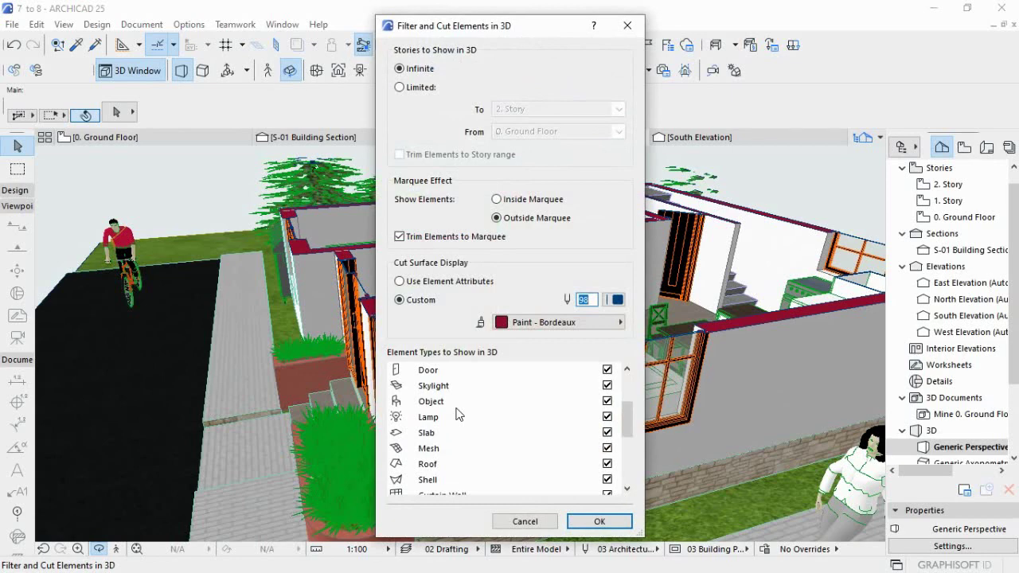
scroll(457, 414, "up", 1)
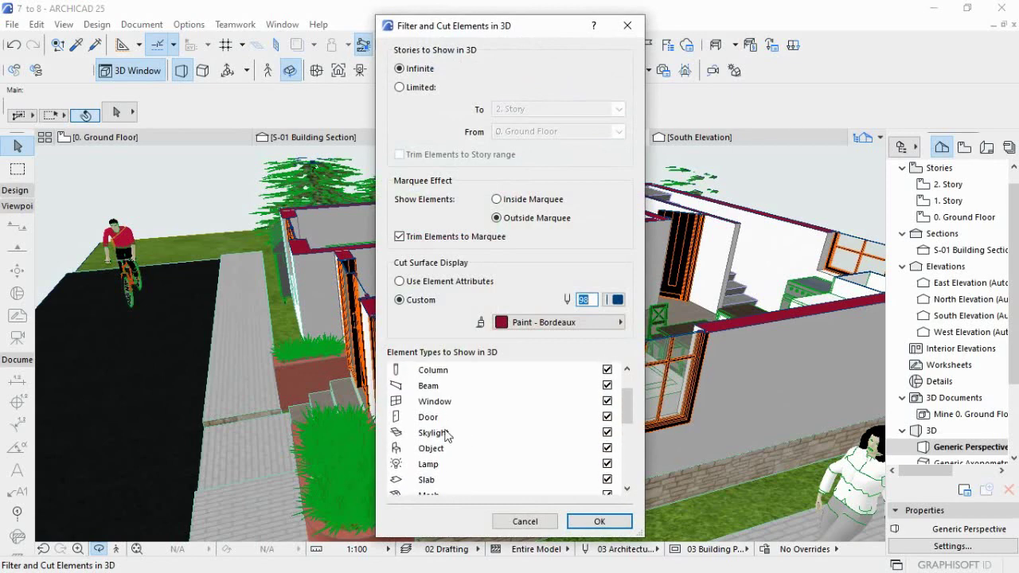
left_click(607, 423)
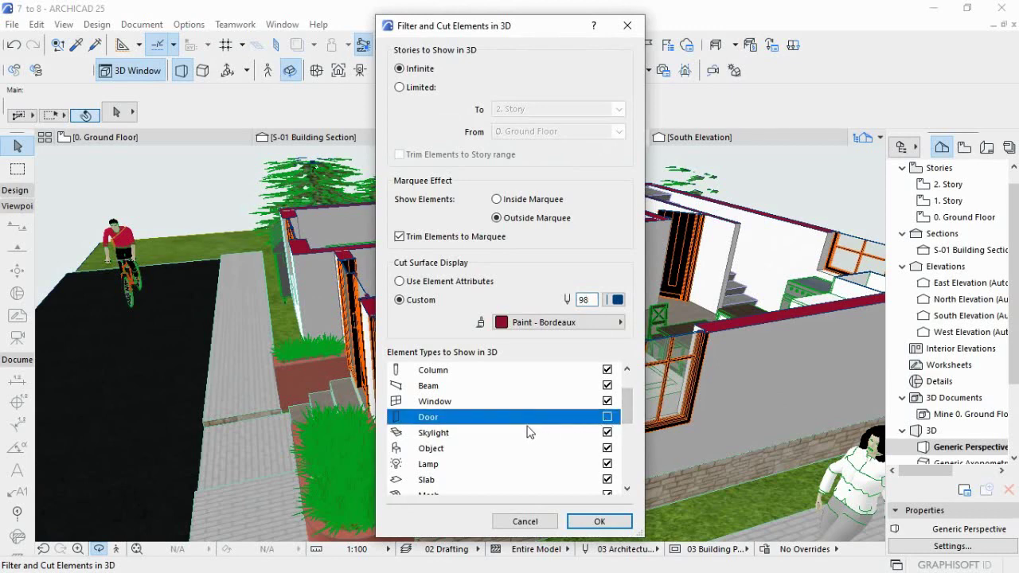
left_click(607, 433)
left_click(607, 433)
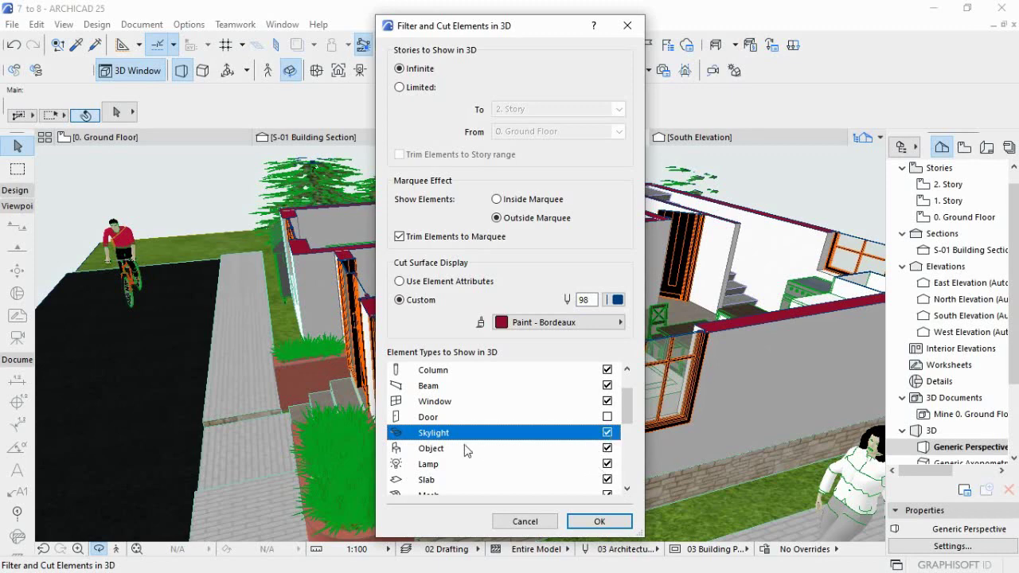
left_click(610, 451)
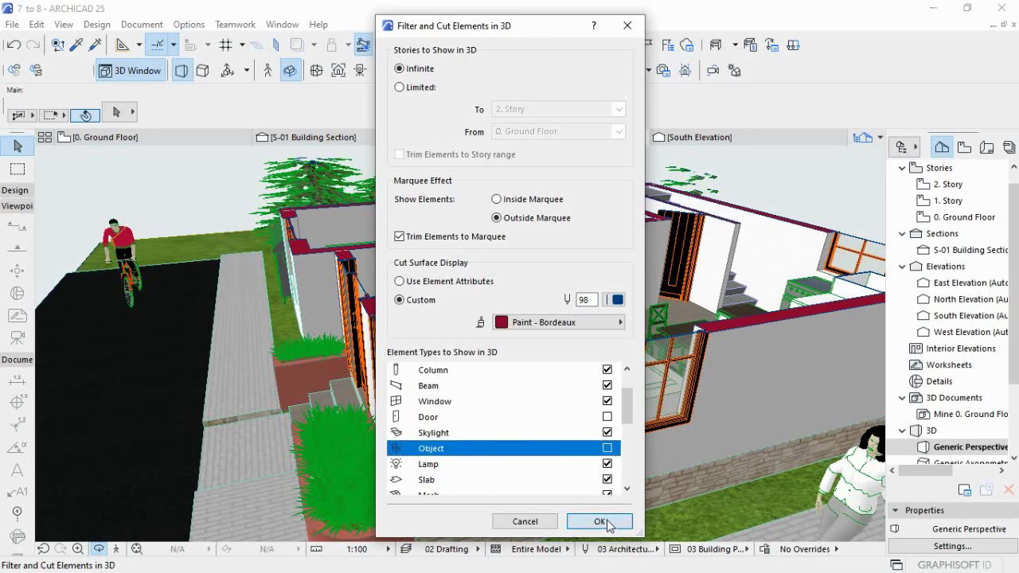
left_click(600, 522)
left_click_drag(427, 335, 593, 360)
scroll(585, 343, "down", 5)
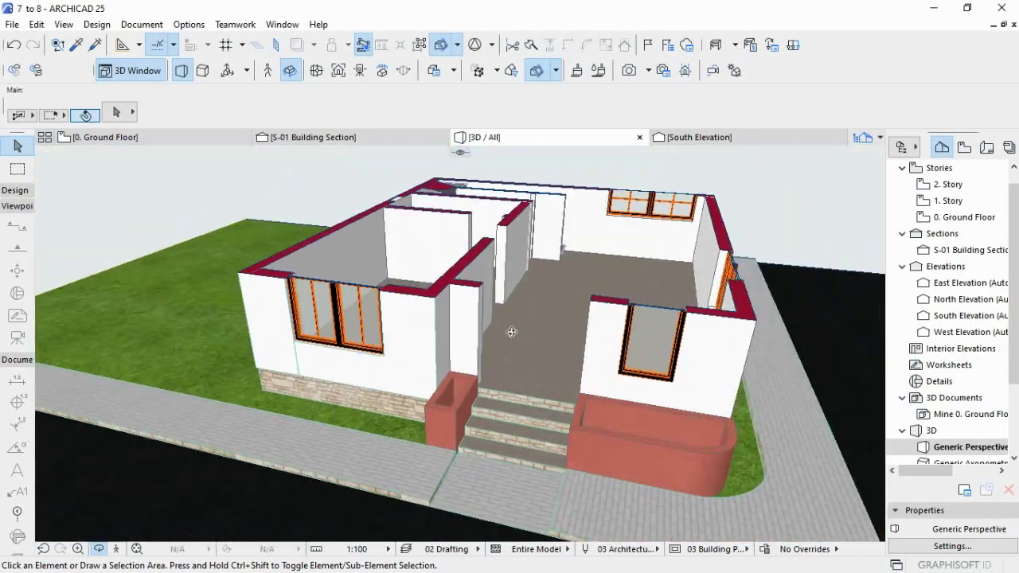
Re-tick Door and All Types in Filter and Cut Elements in 3D.
left_click_drag(596, 266, 433, 254)
scroll(433, 254, "up", 8)
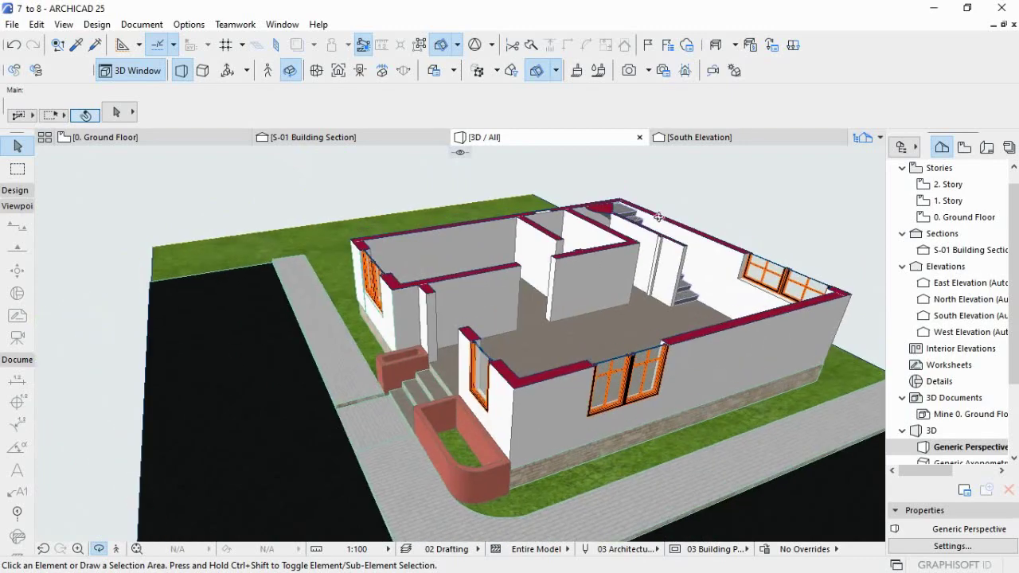
scroll(633, 263, "down", 6)
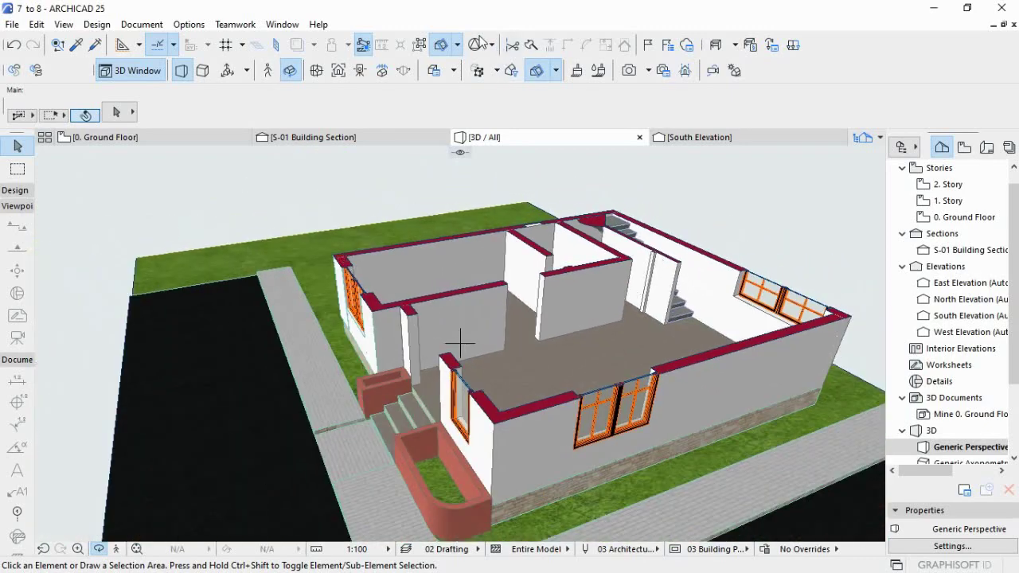
left_click(457, 45)
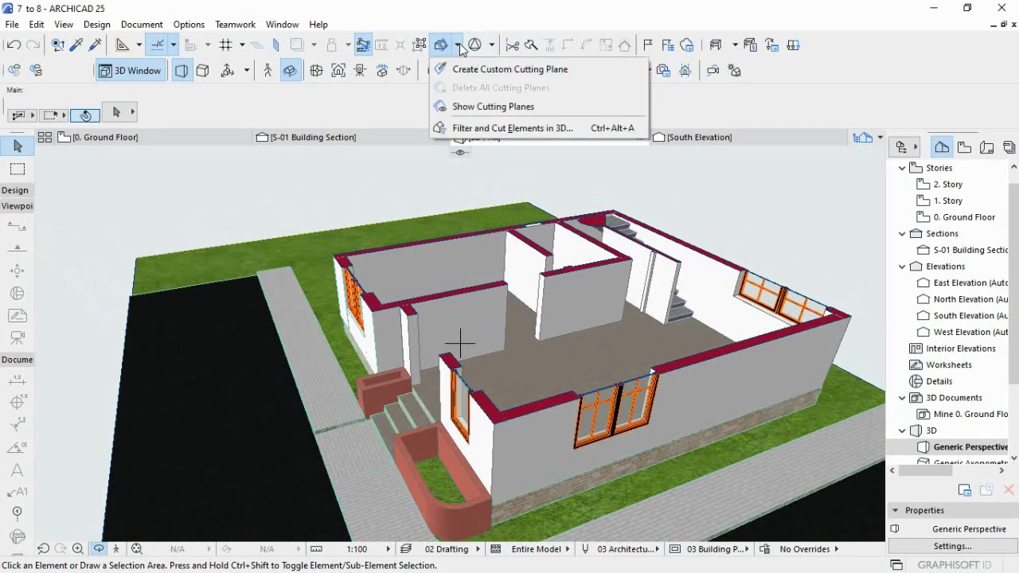
left_click(471, 129)
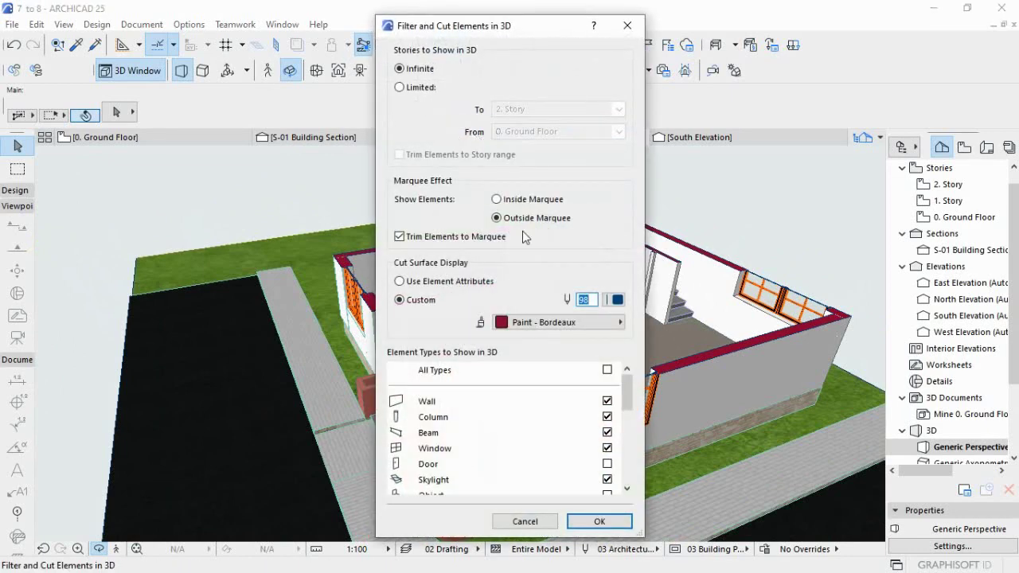
left_click(607, 465)
left_click(607, 371)
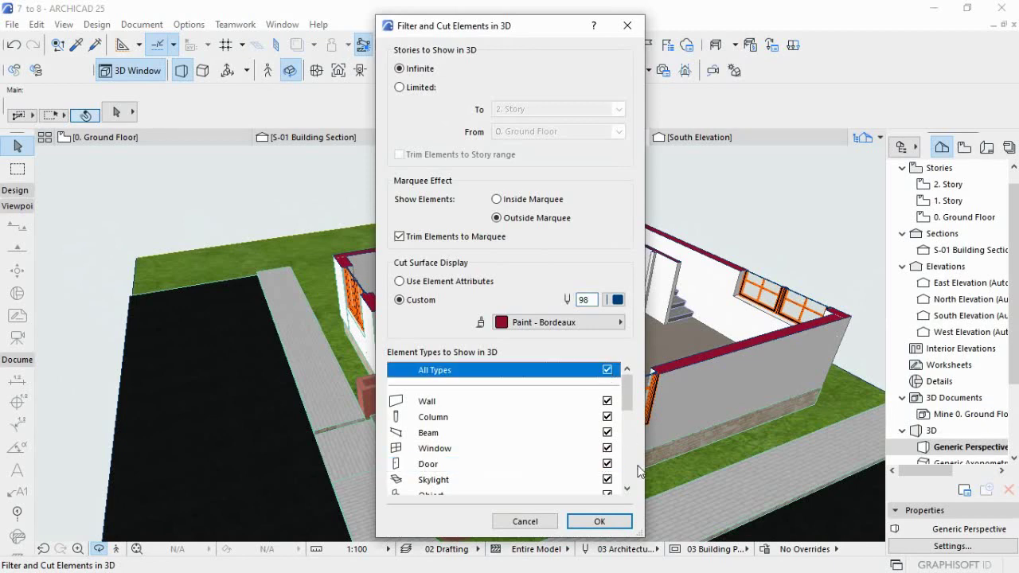
left_click(600, 522)
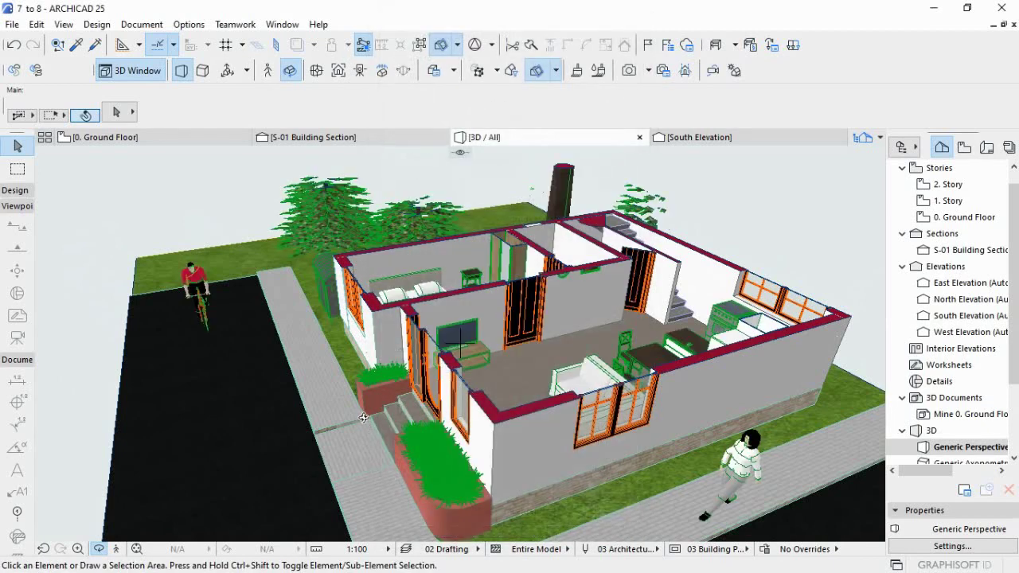
Display the cutting planes in the 3D view.
left_click(457, 44)
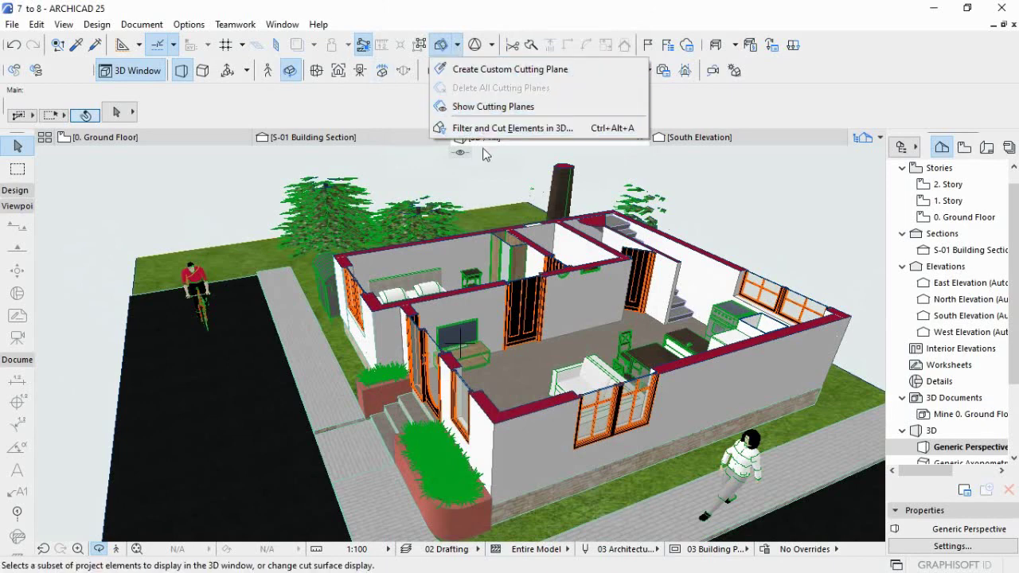
key("Escape")
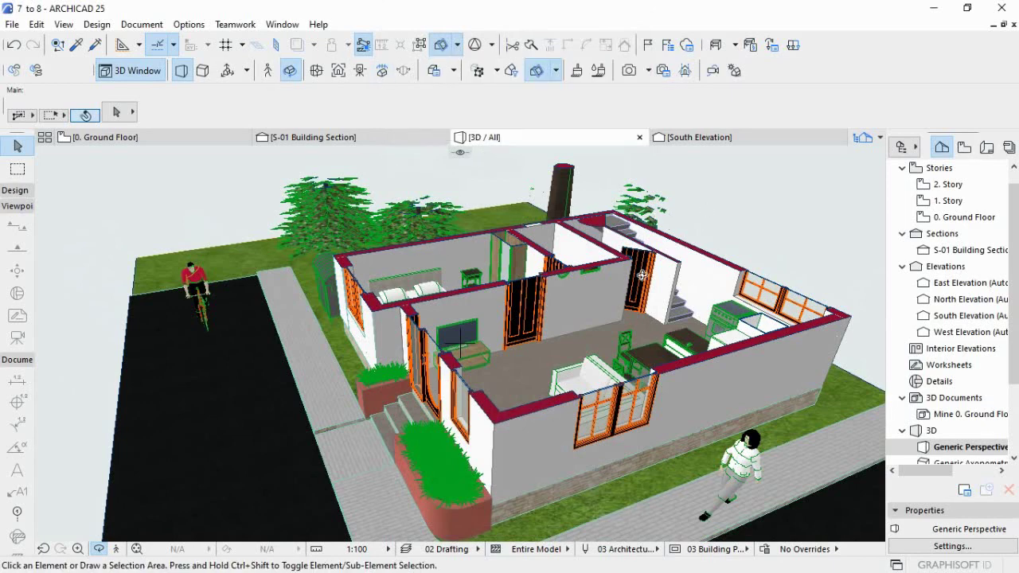
left_click_drag(425, 321, 619, 321)
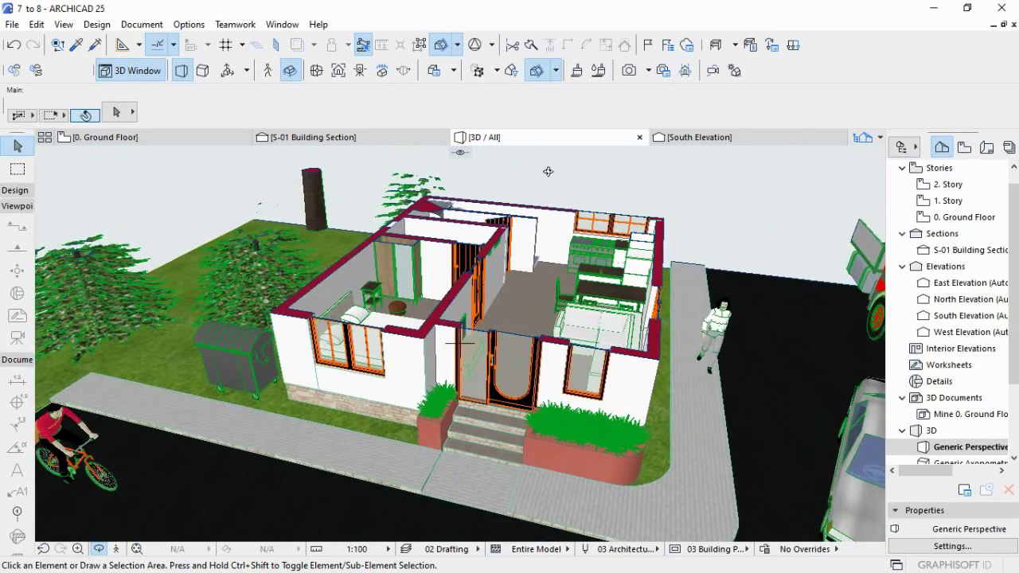
left_click(460, 45)
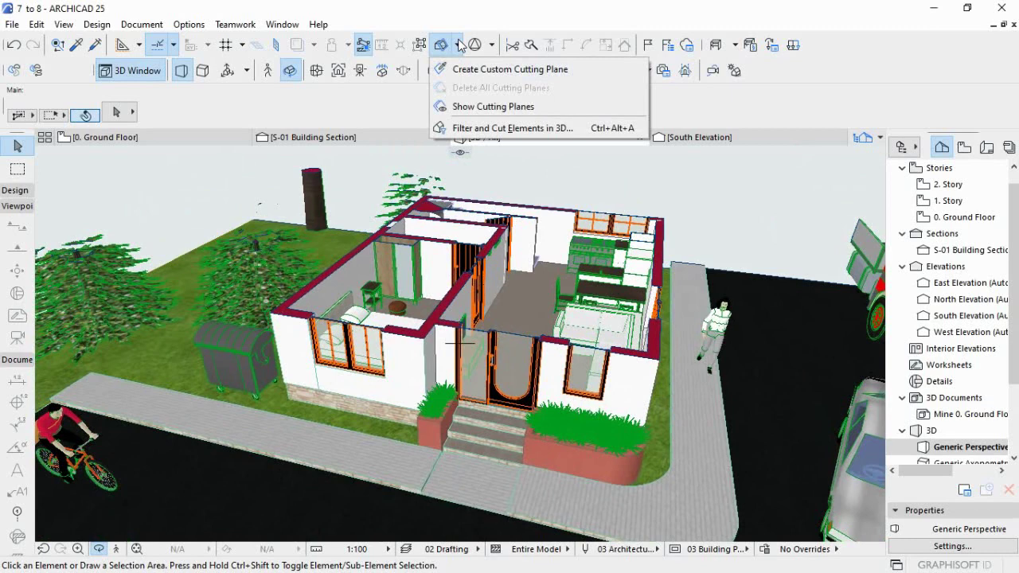
left_click(493, 106)
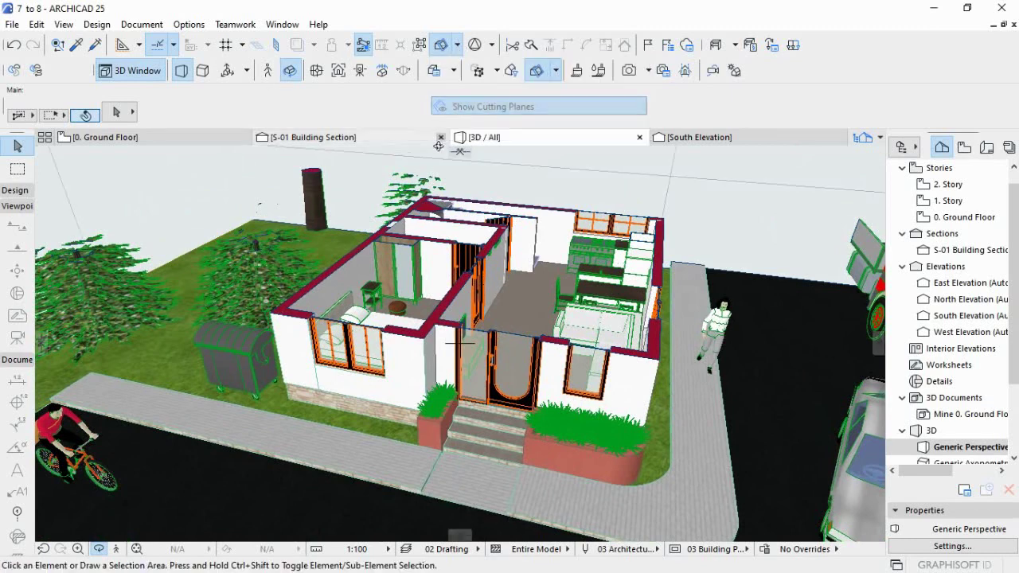
Delete all cutting planes to show the complete two-storey house uncut.
left_click(457, 45)
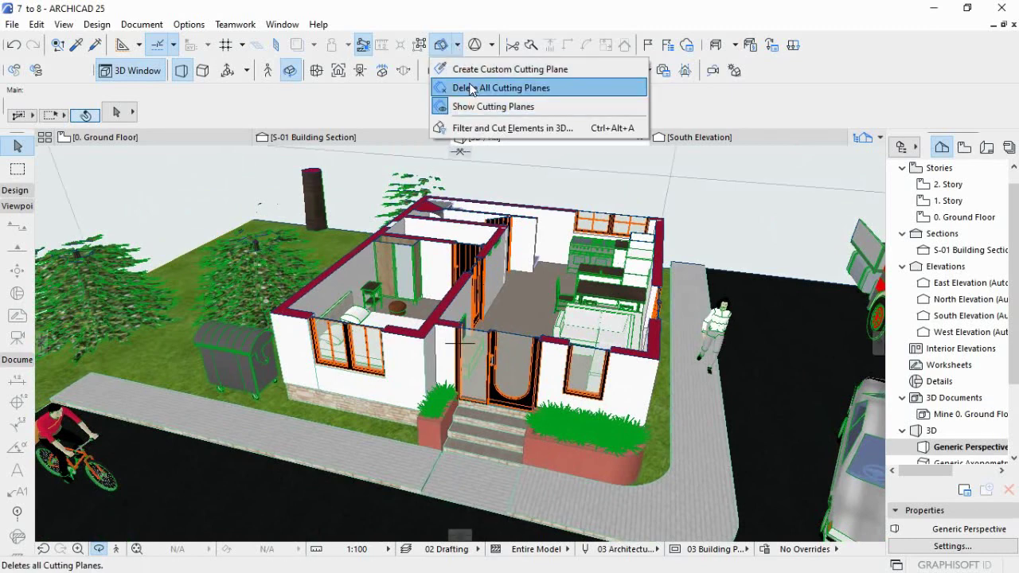
left_click(471, 89)
scroll(422, 255, "down", 2)
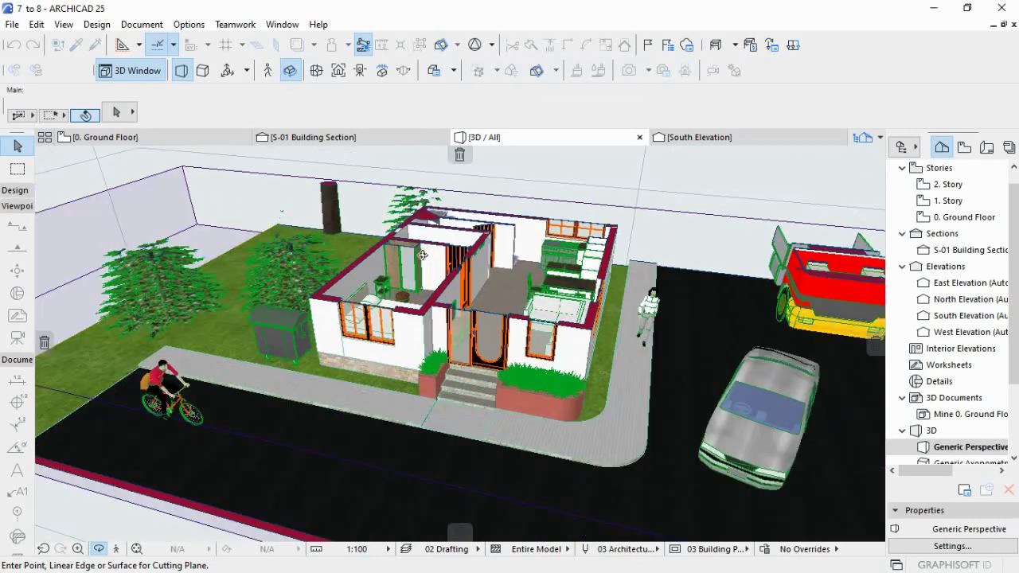
scroll(422, 254, "down", 3)
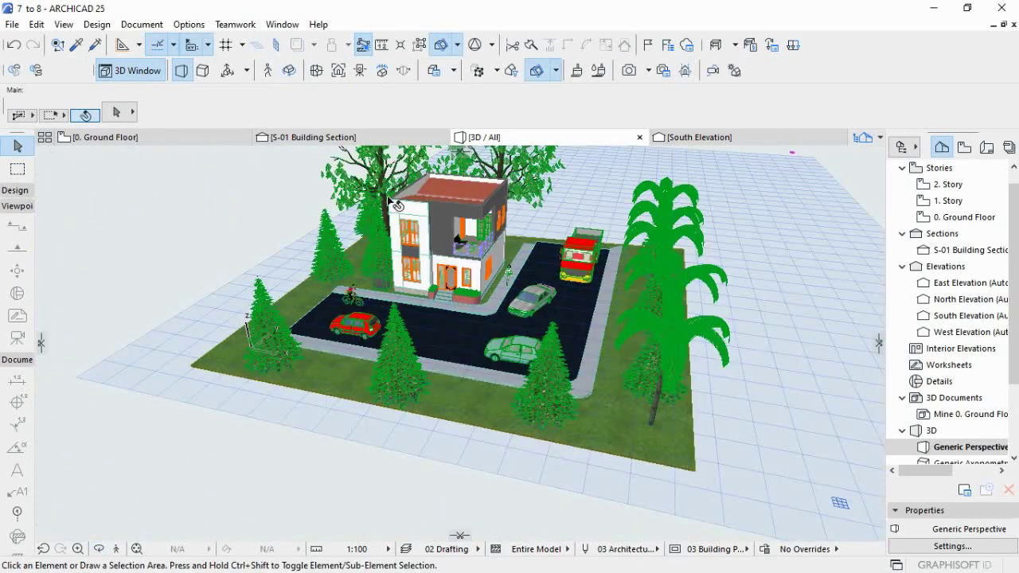
left_click(390, 154)
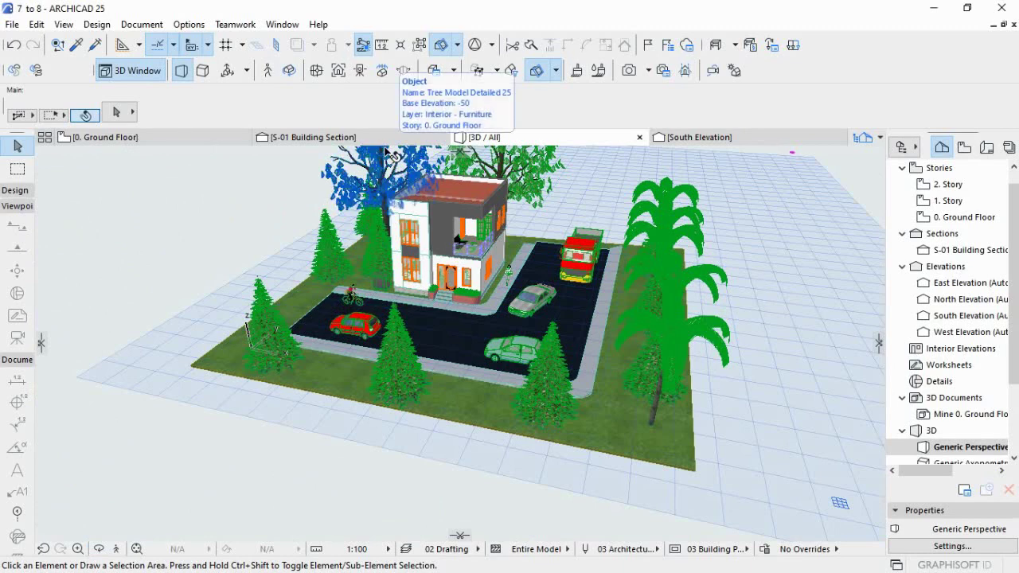